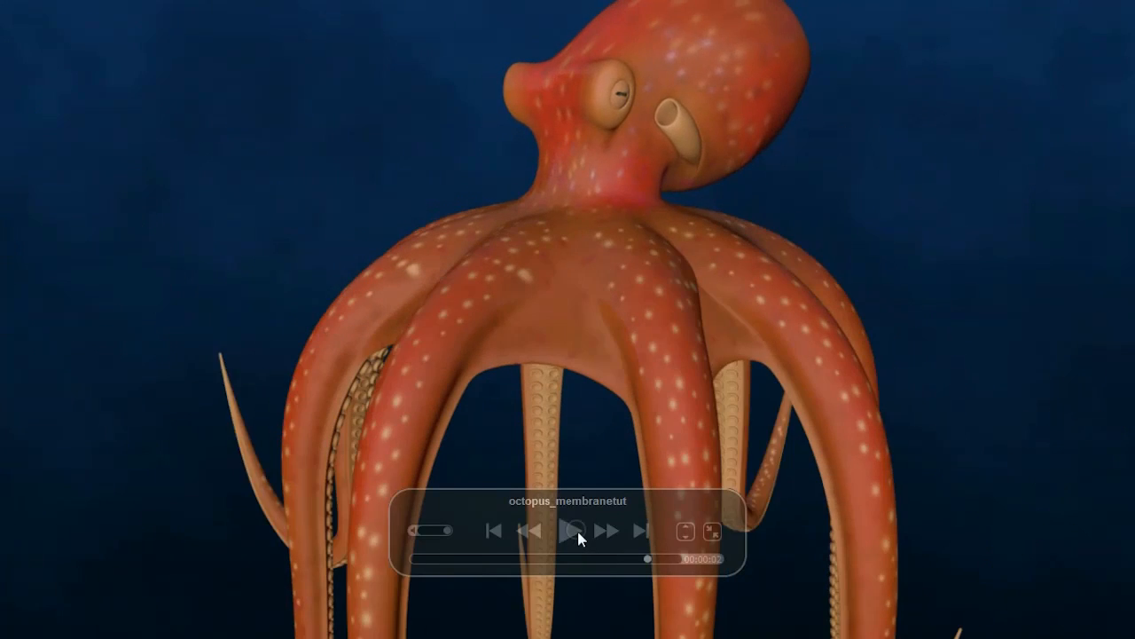
Step: Exit the full-screen playback of the octopus_membranetut video and minimize its player to switch to CINEMA 4D
left_click(579, 536)
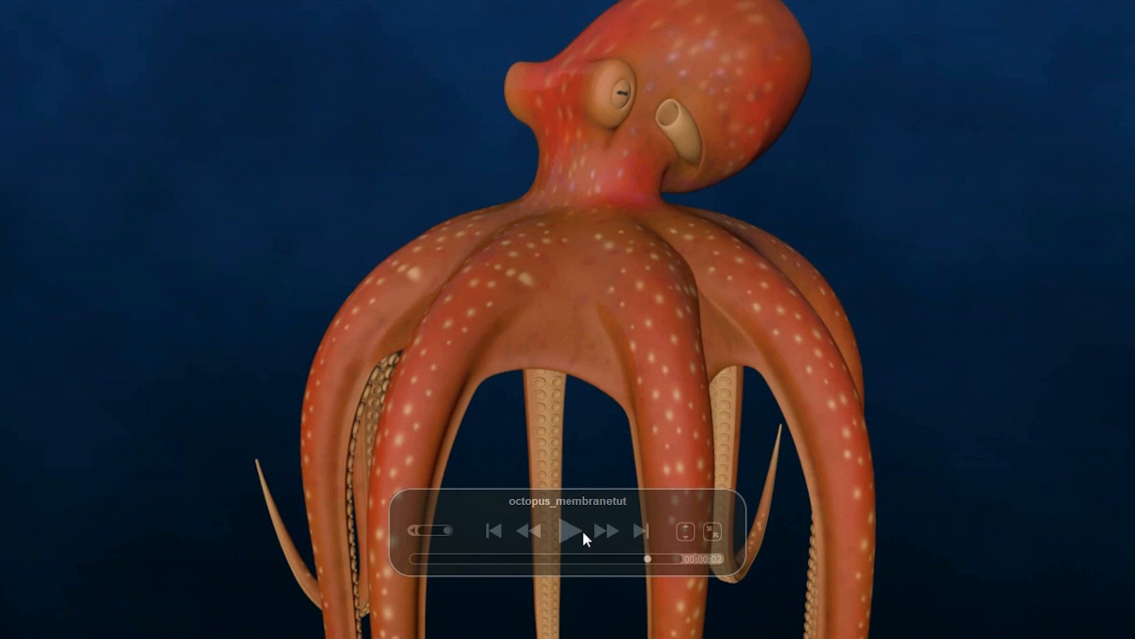
key("Escape")
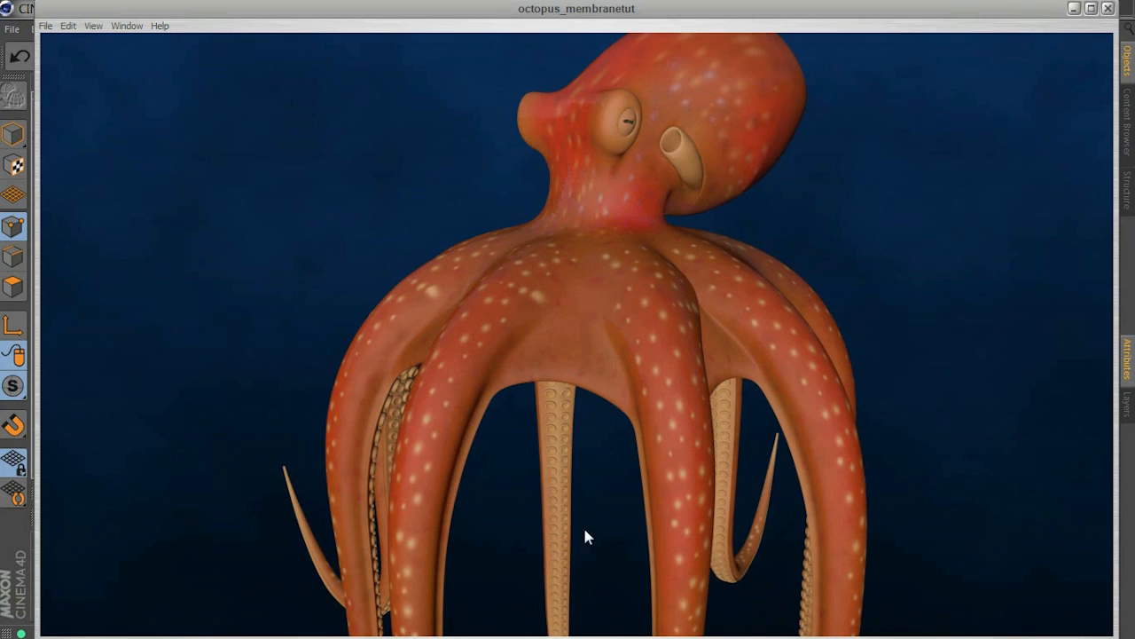
left_click(1074, 11)
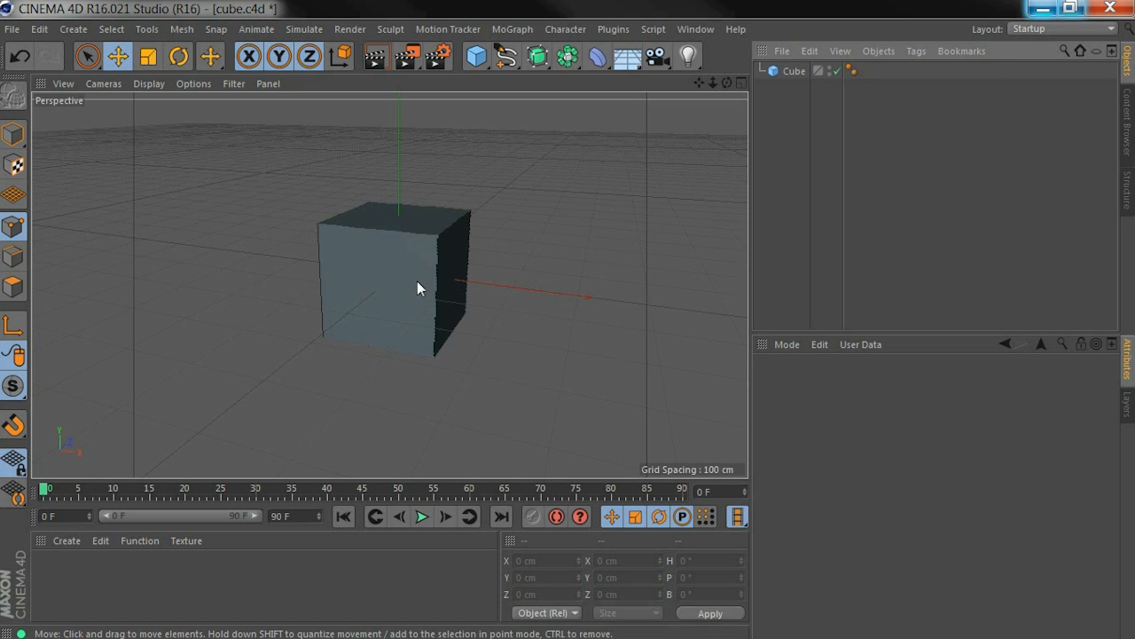
Step: Make the cube an editable polygon object and select its top row of points in the front view
left_click(792, 71)
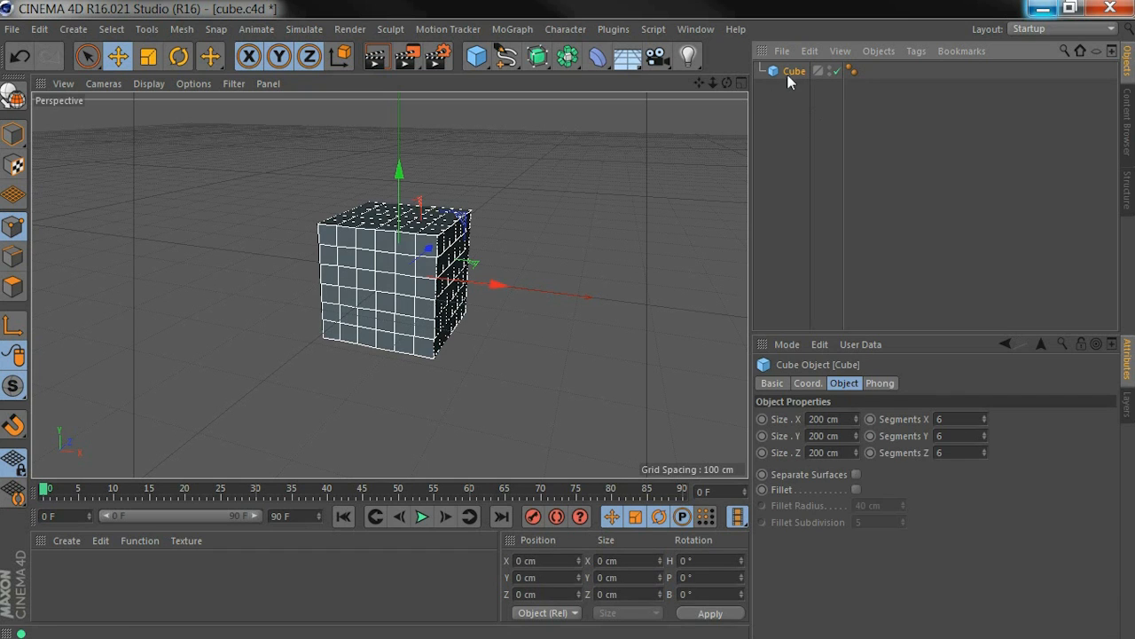
key("c")
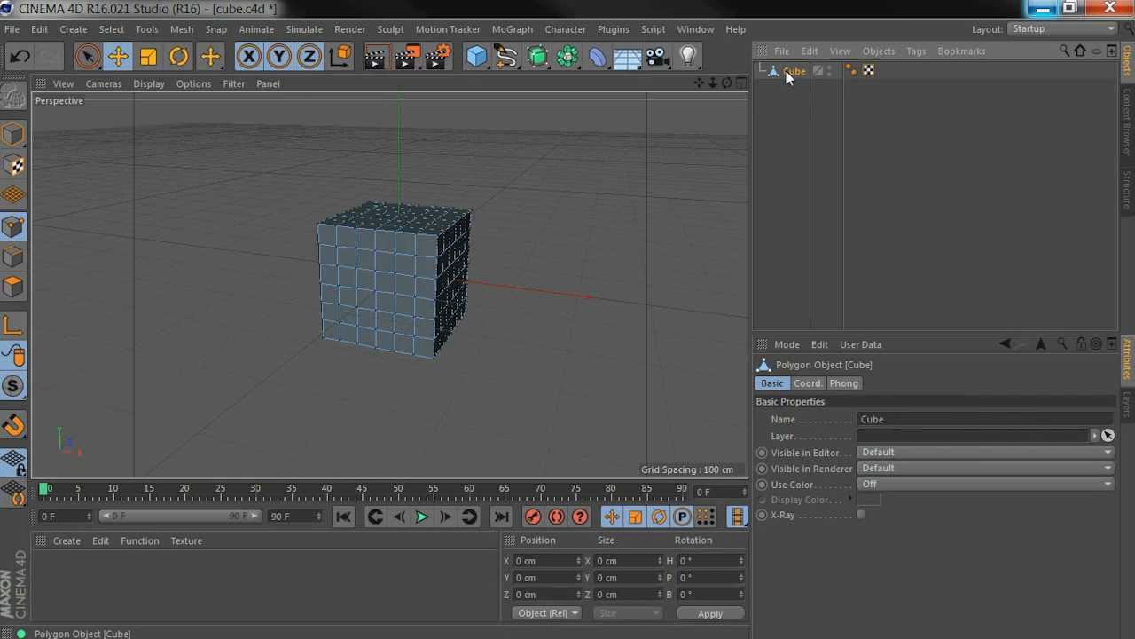
left_click(743, 84)
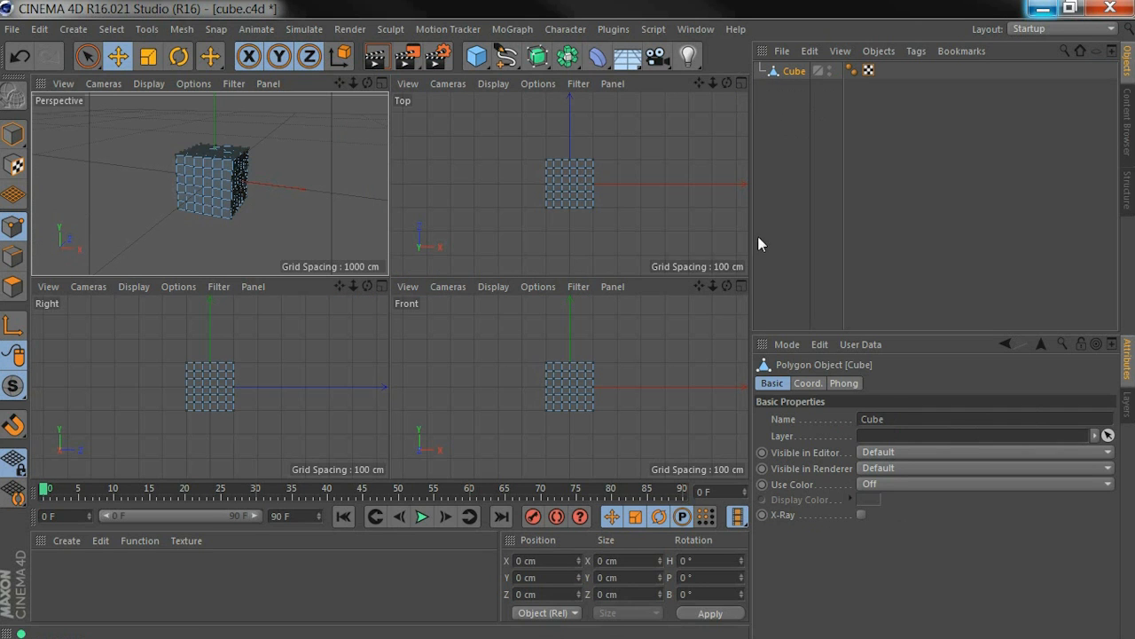
left_click(590, 380)
scroll(568, 382, "up", 4)
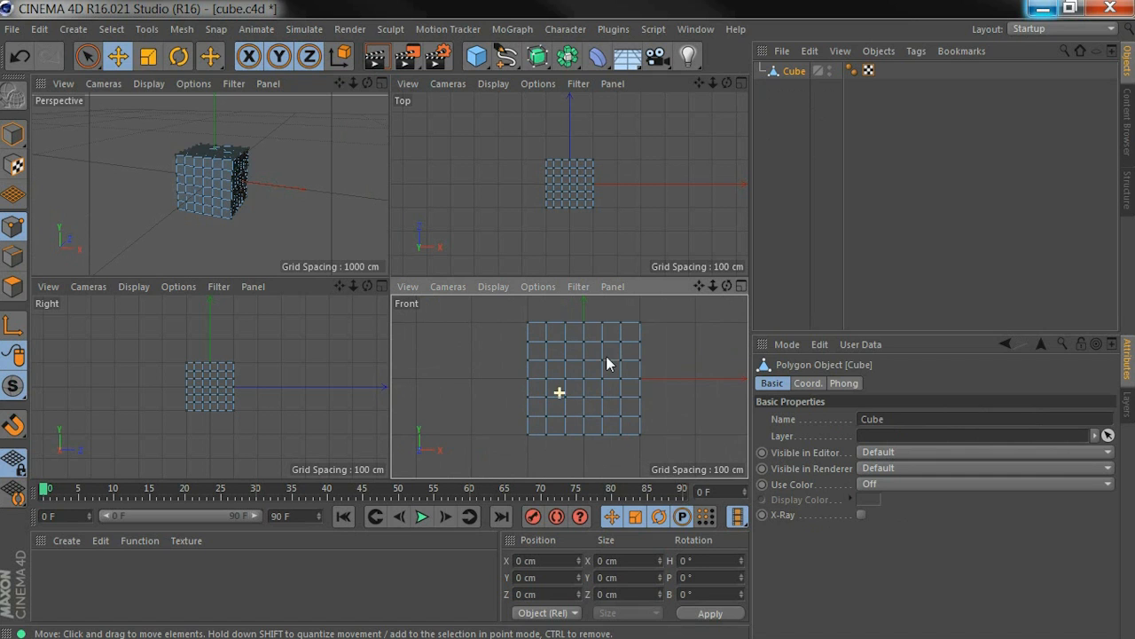
left_click_drag(87, 56, 160, 107)
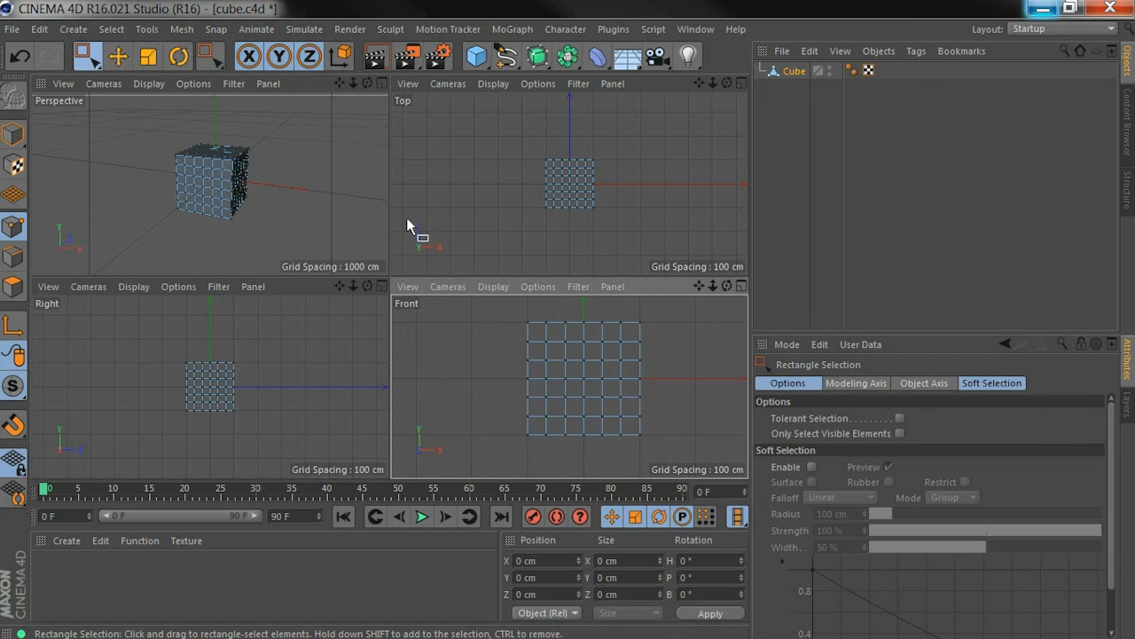
left_click_drag(490, 301, 686, 337)
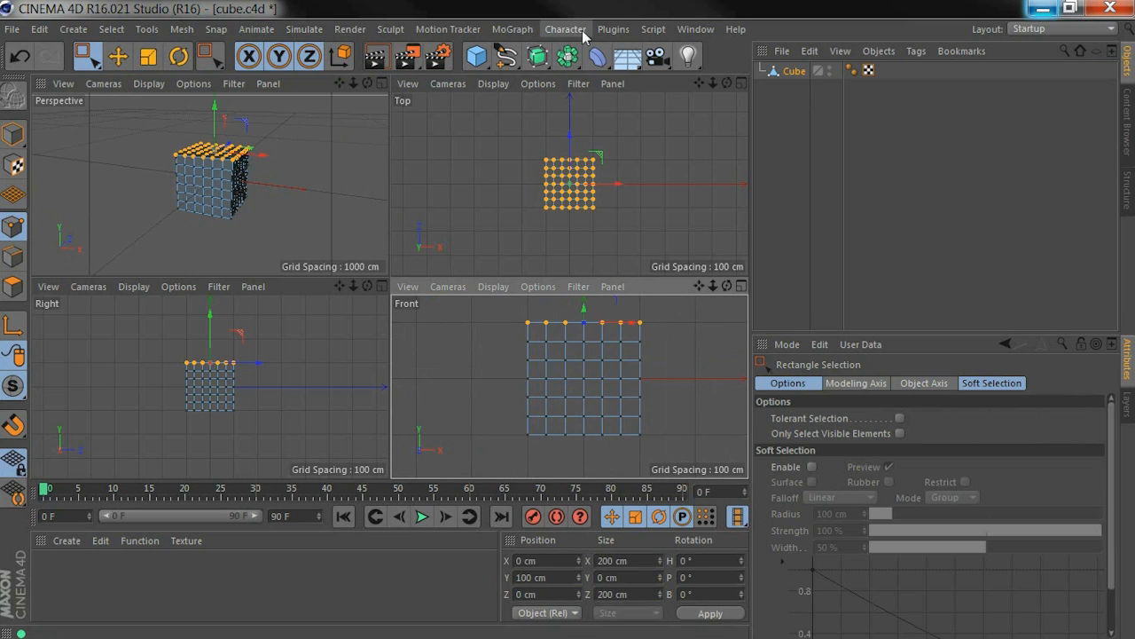
Step: Create a cluster from the cube's selected top points
left_click(583, 32)
mouse_move(591, 79)
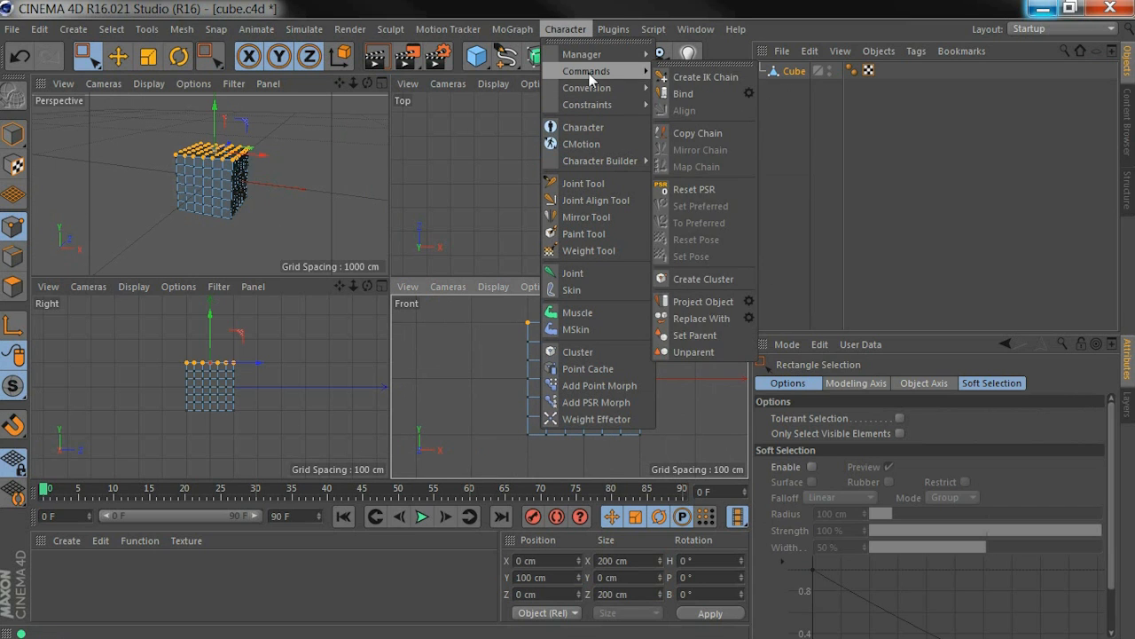
left_click(703, 278)
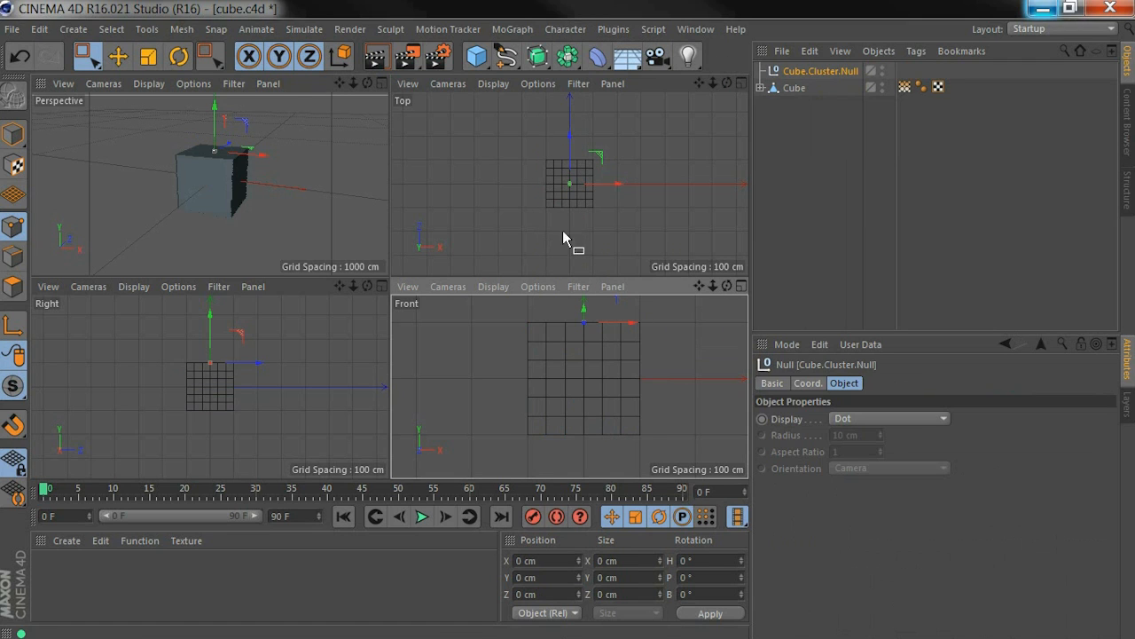
Step: Test the cluster by moving its null in the perspective view, and undo the move
left_click(117, 60)
scroll(635, 337, "down", 3)
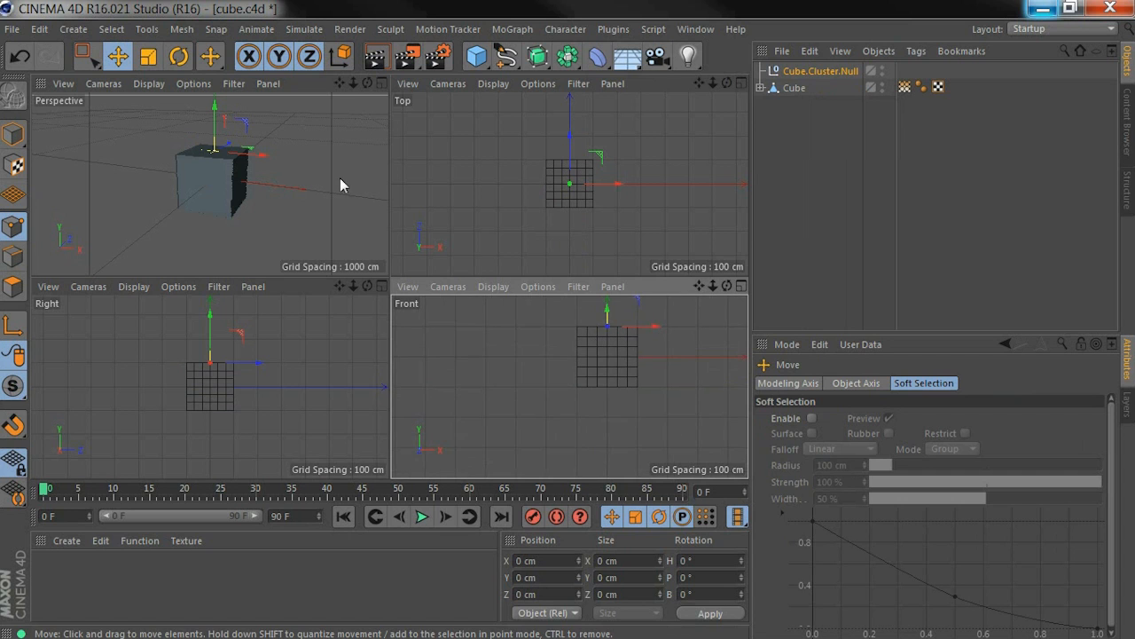
left_click(381, 84)
left_click_drag(463, 151, 583, 122)
key("ctrl+z")
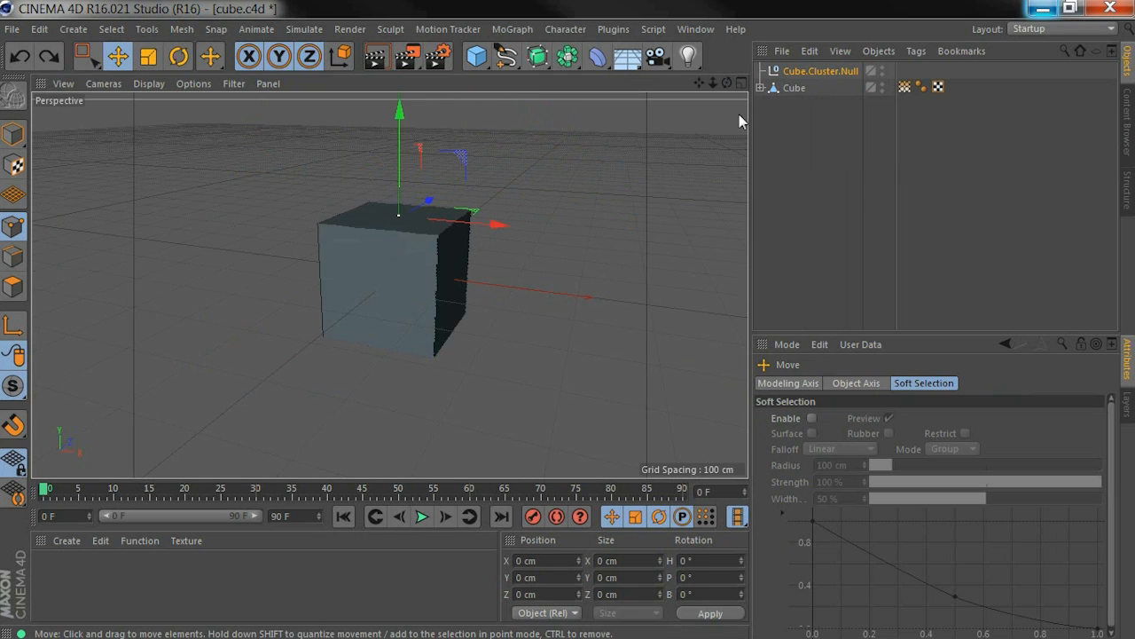
left_click(740, 83)
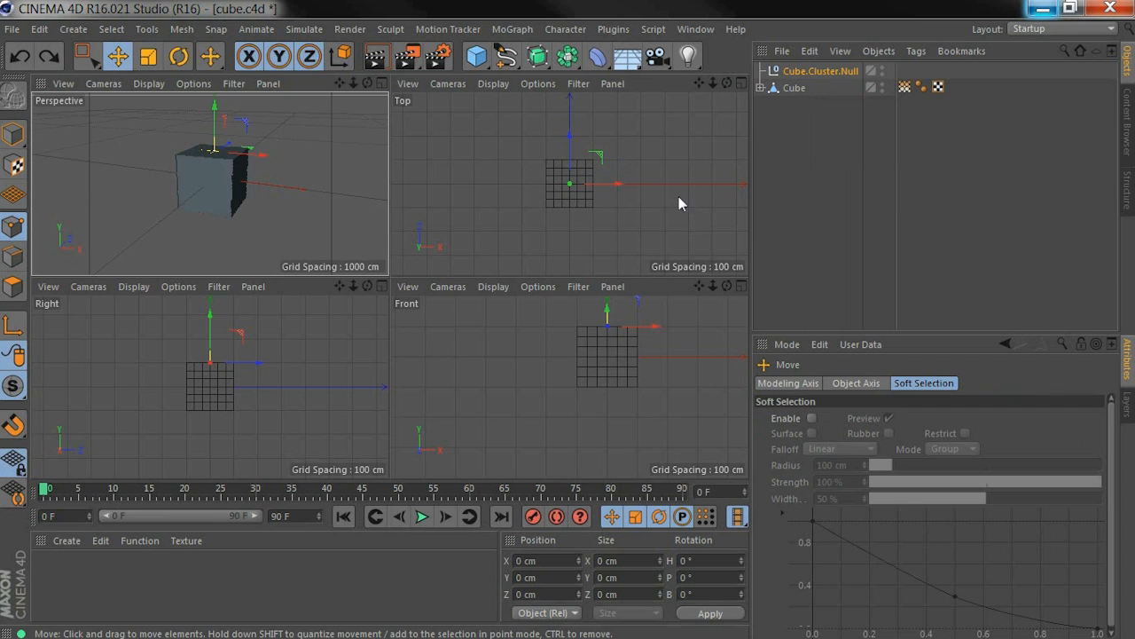
Step: Select the cube's five middle rows of points in the front view and store them as a point selection tag
left_click(794, 88)
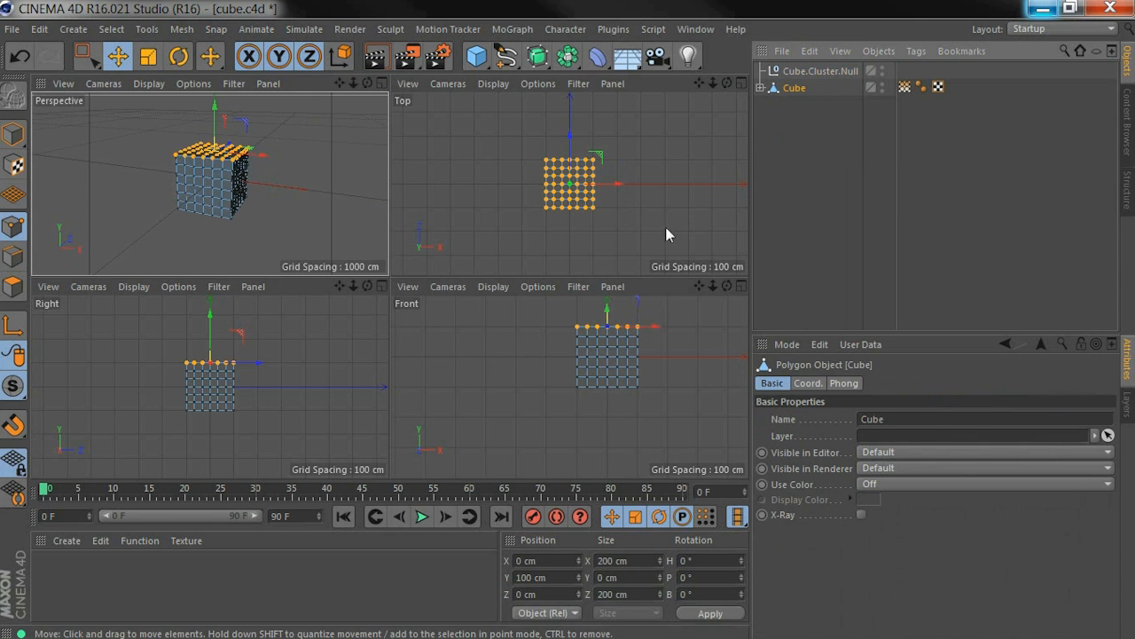
scroll(633, 330, "up", 5)
scroll(555, 337, "down", 1)
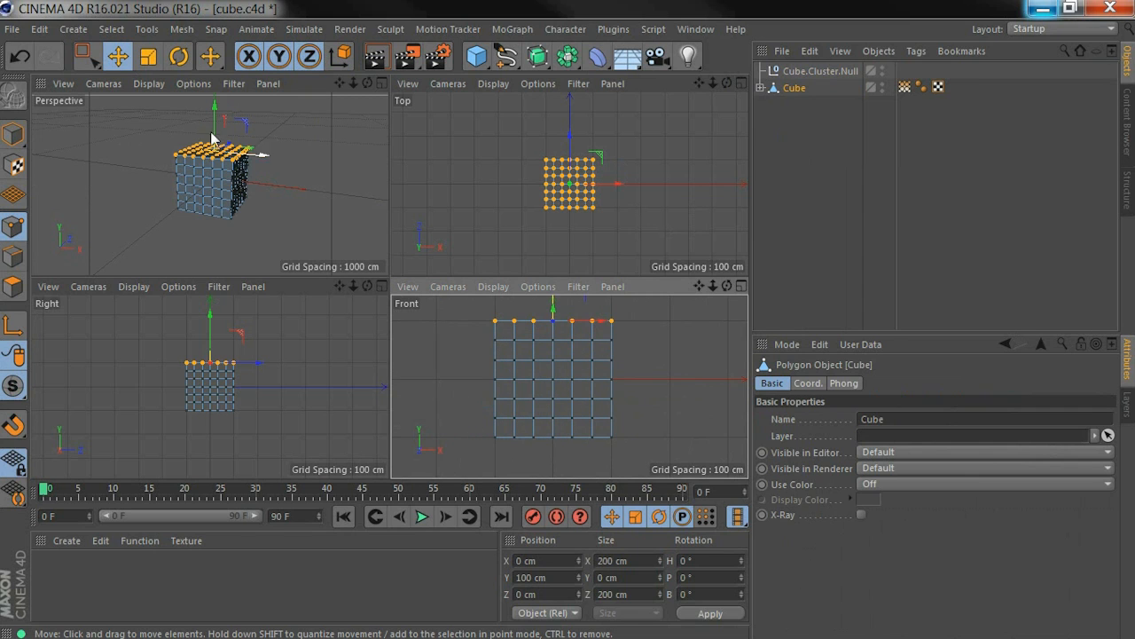
left_click(86, 56)
left_click_drag(461, 331, 650, 432)
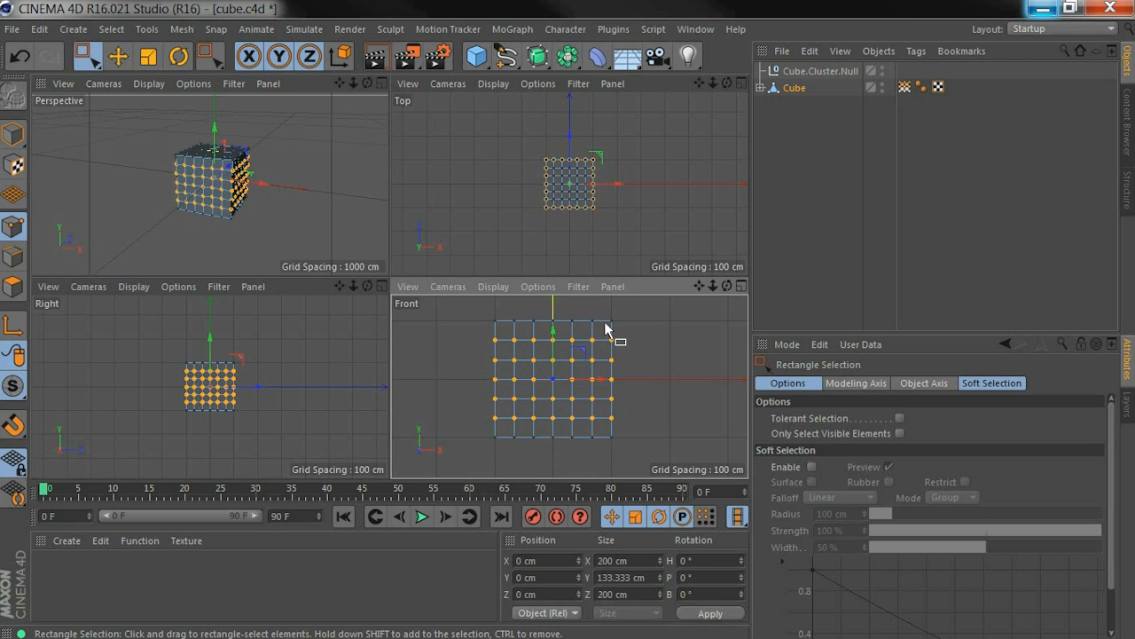
left_click(110, 30)
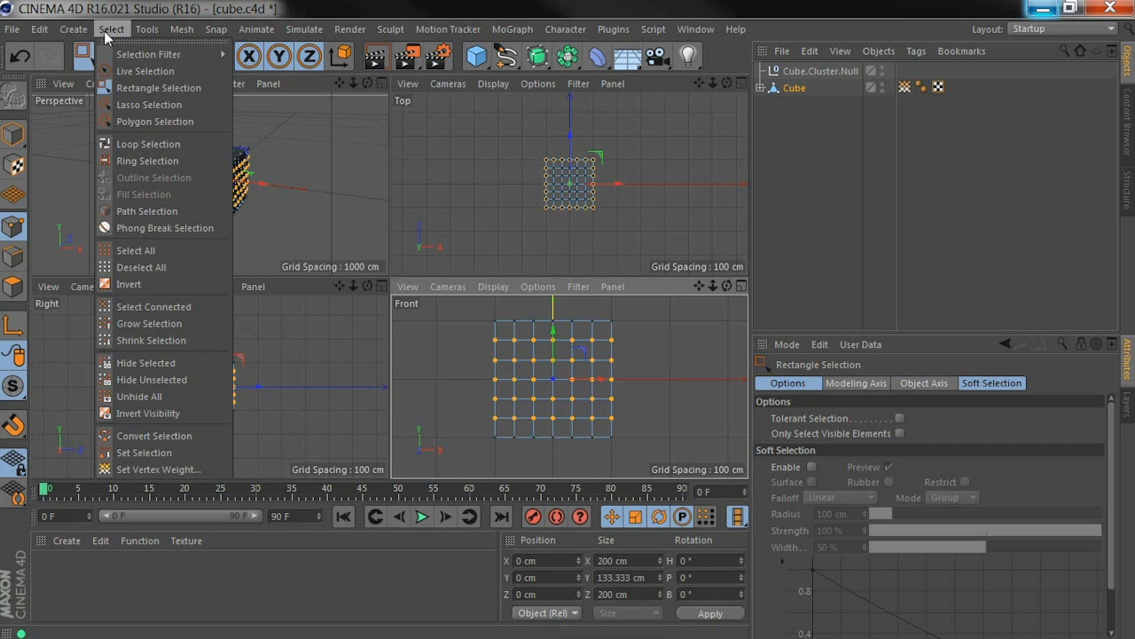
left_click(152, 450)
left_click(956, 87)
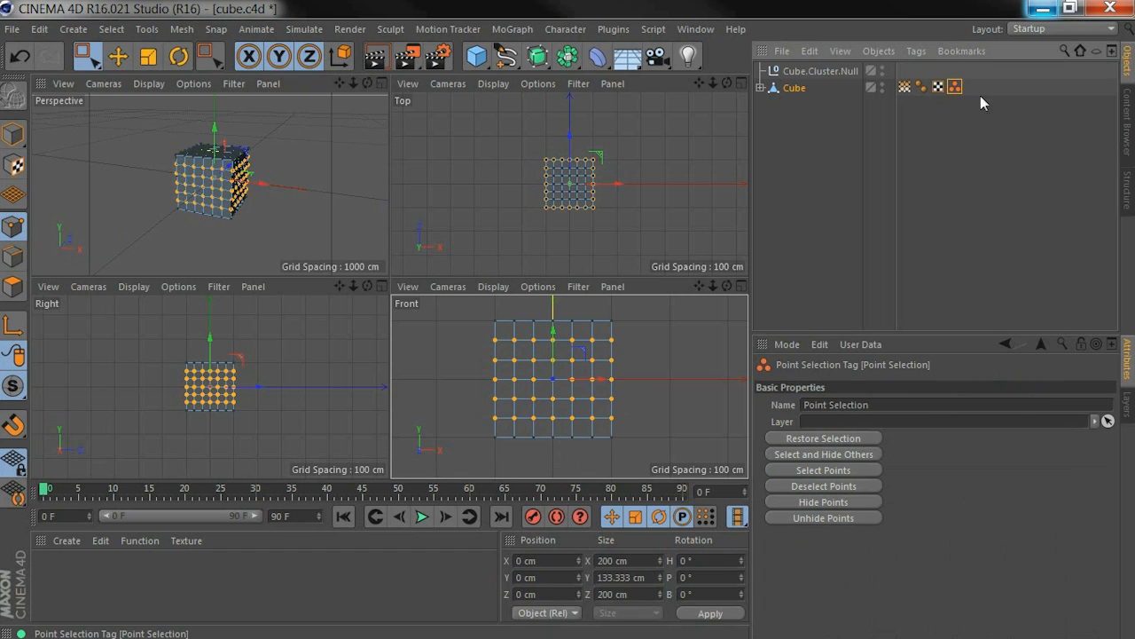
Step: Add a CA Membrane Deformer under the cube, placed after Cube.Cluster, and assign the Point Selection tag as its point selection
left_click(606, 31)
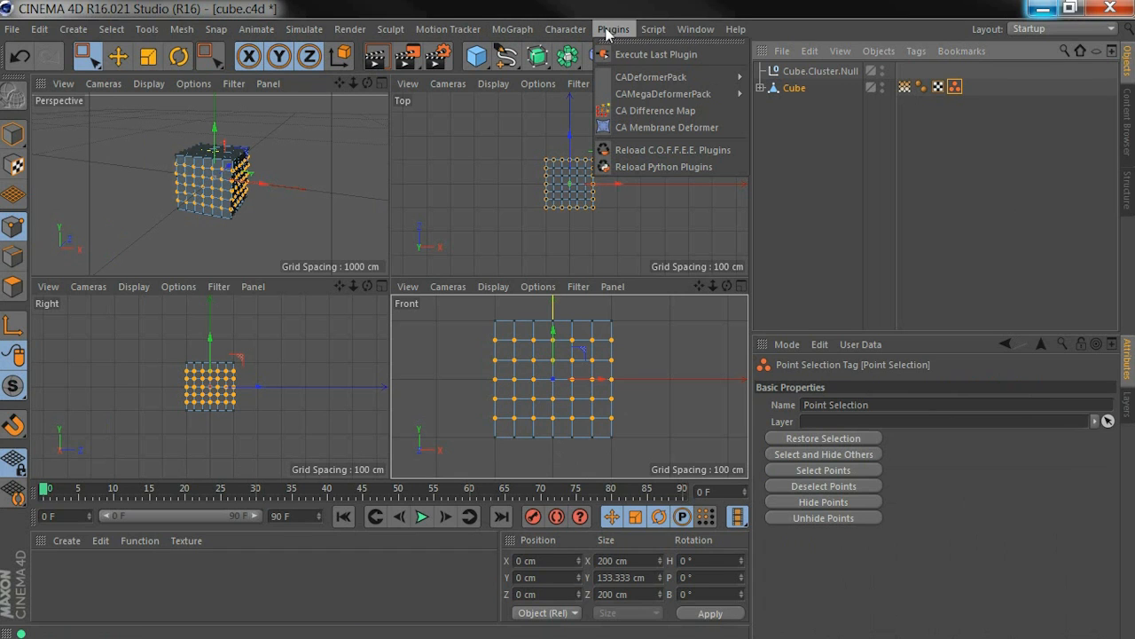
left_click(677, 127)
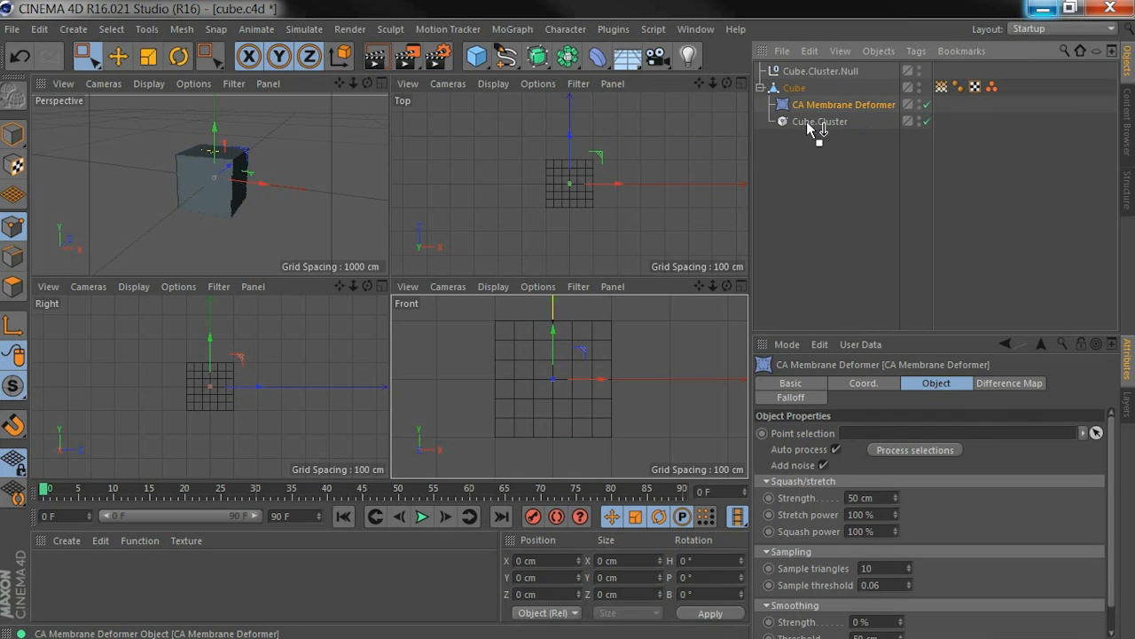
left_click_drag(805, 125, 809, 129)
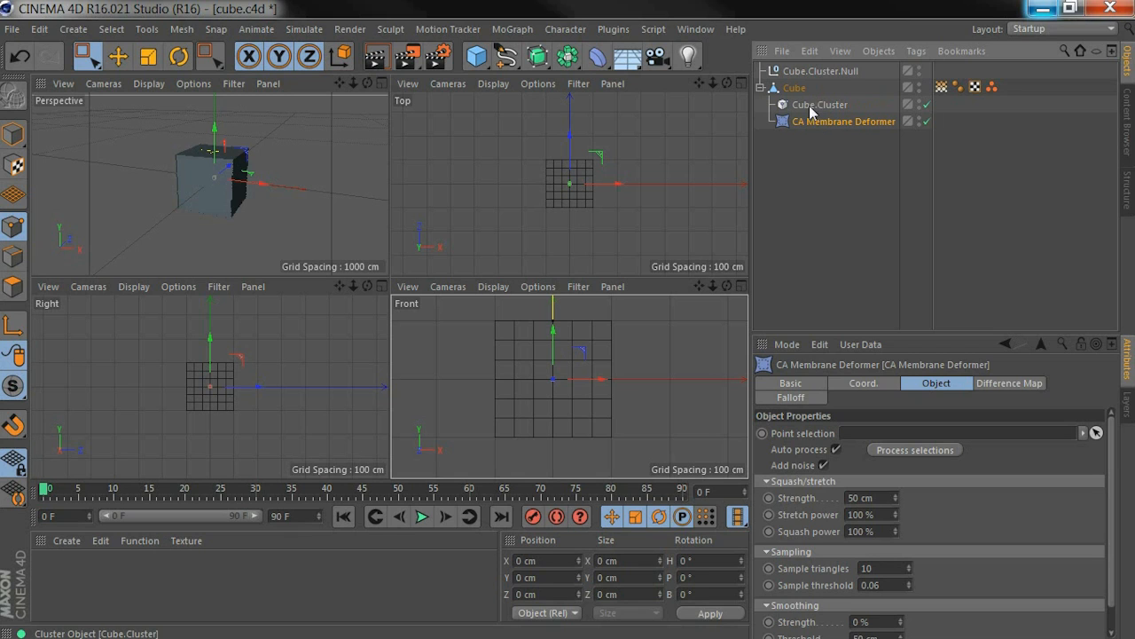
left_click(992, 89)
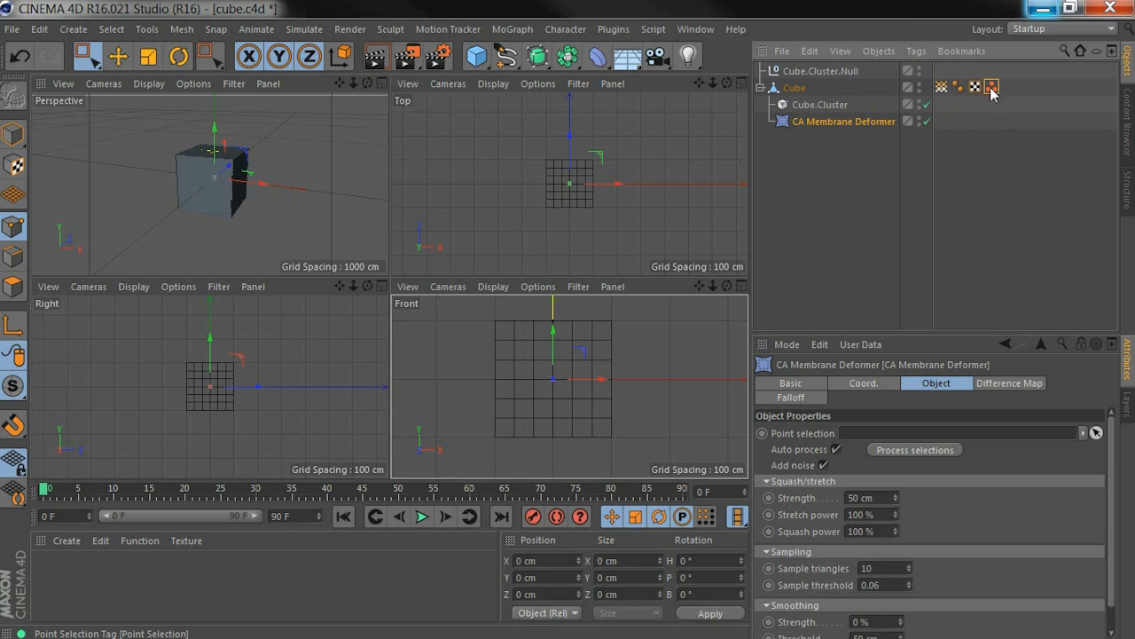
left_click_drag(905, 330, 857, 434)
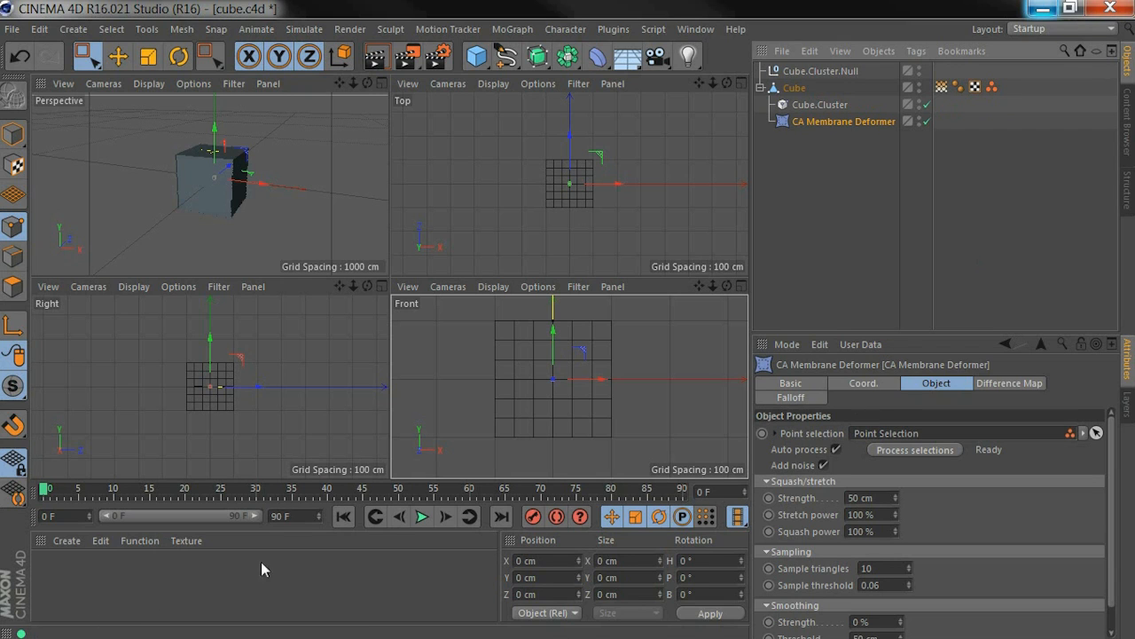
Step: Move Cube.Cluster.Null in the perspective view to deform the cube, and review the CA Membrane Deformer's object settings
left_click(817, 72)
left_click(382, 83)
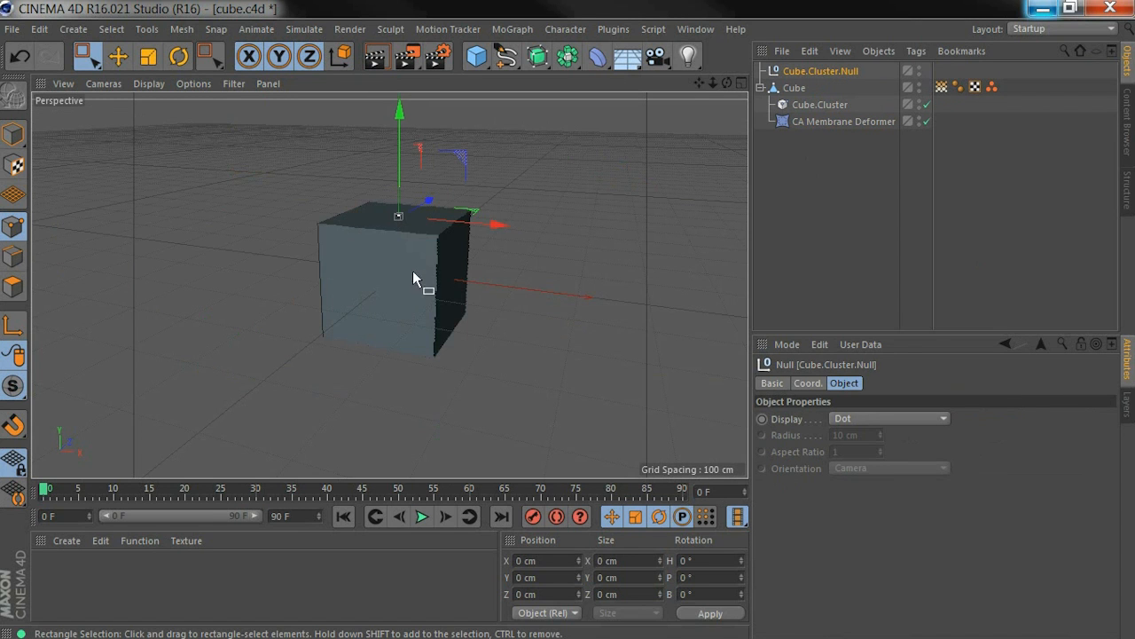
scroll(406, 296, "down", 5)
left_click_drag(450, 213, 510, 260)
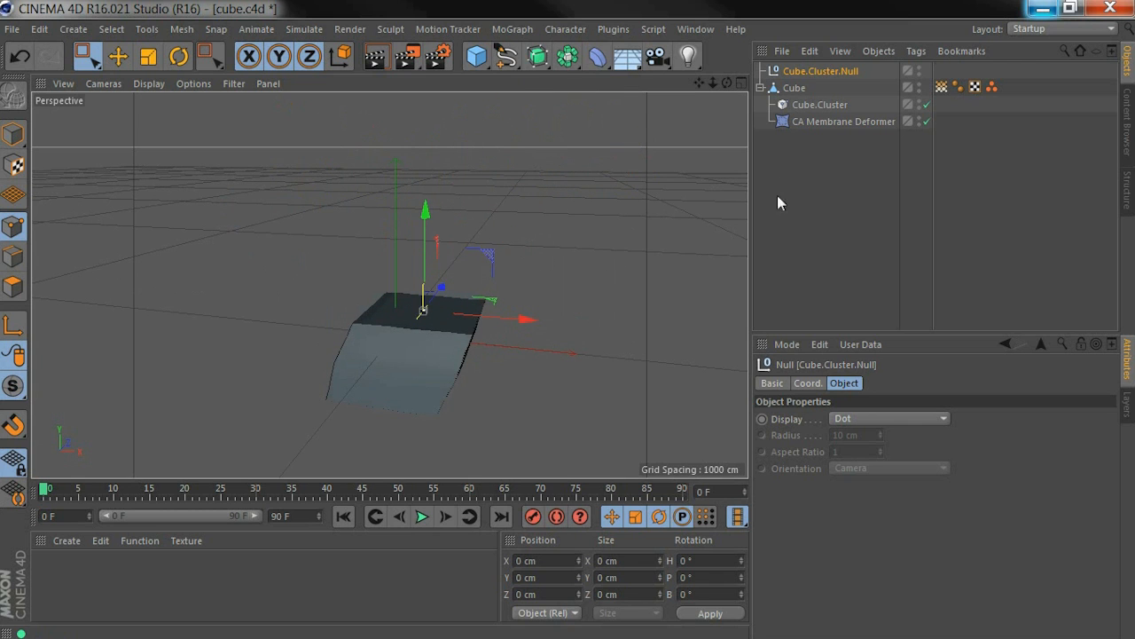
left_click(819, 122)
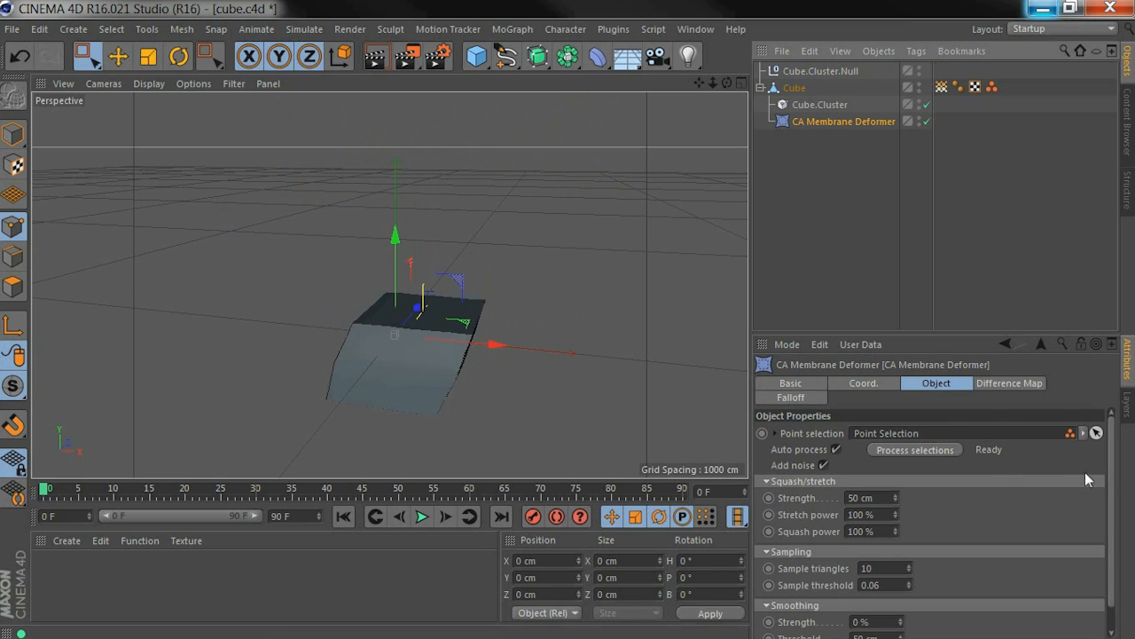
scroll(890, 590, "down", 1)
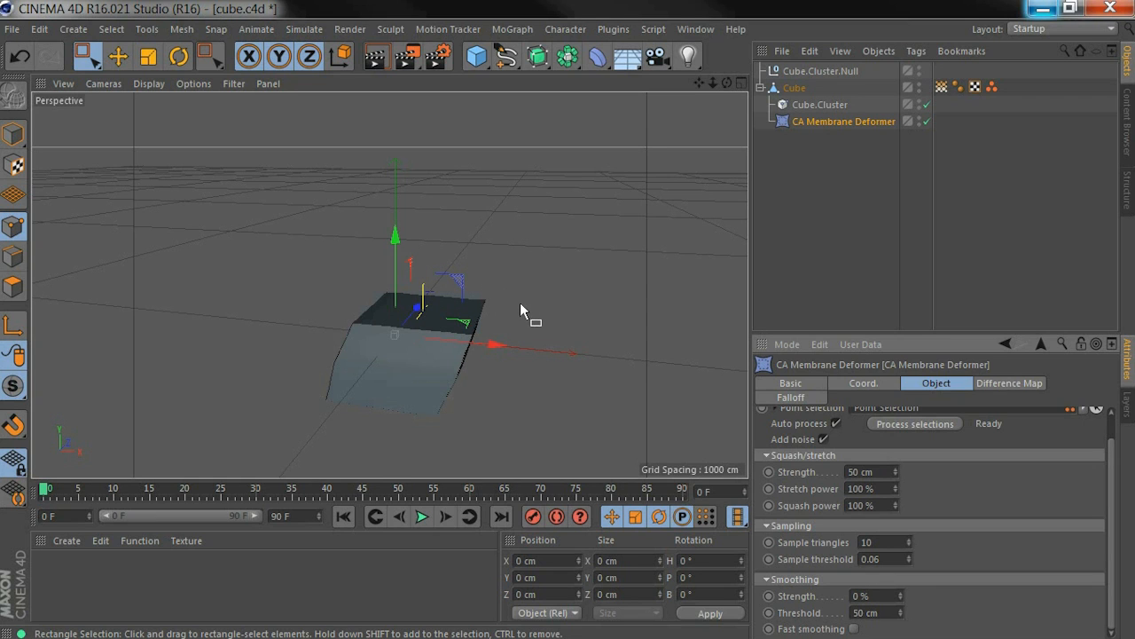
Step: Switch to the open webbedfoot.c4d scene to examine the rigged foot
left_click(700, 30)
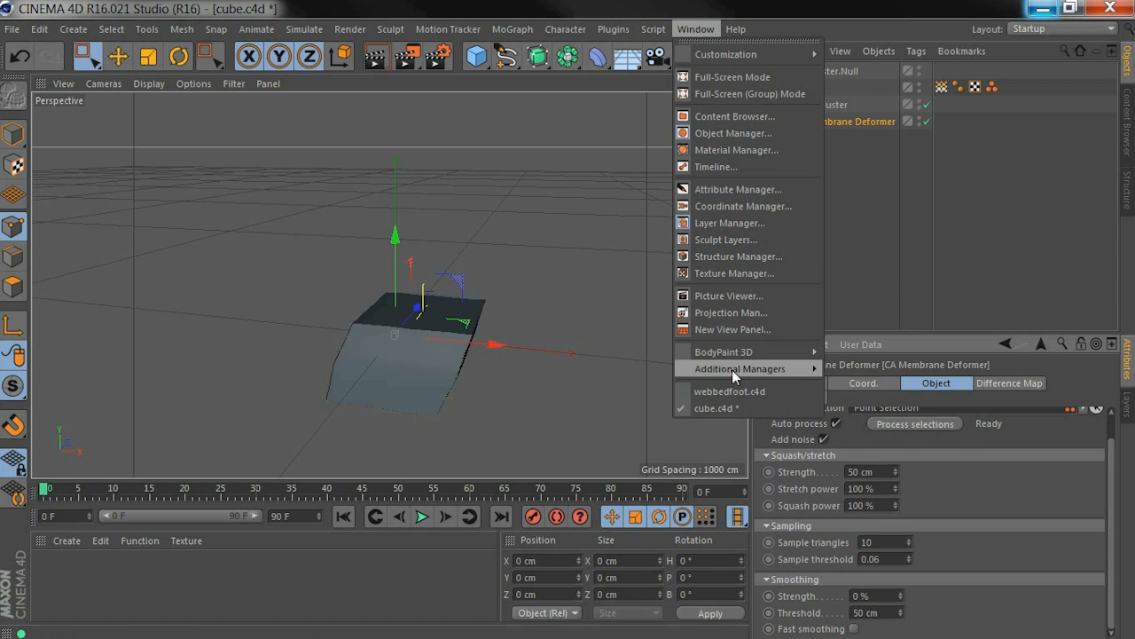
left_click(729, 392)
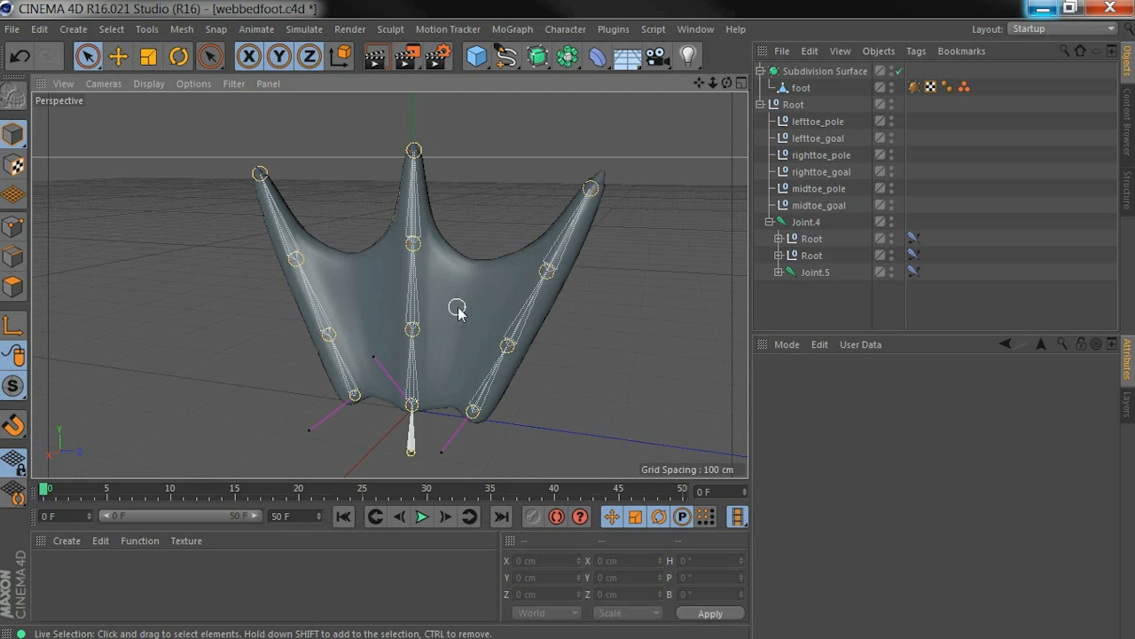
left_click_drag(432, 308, 425, 271, "alt")
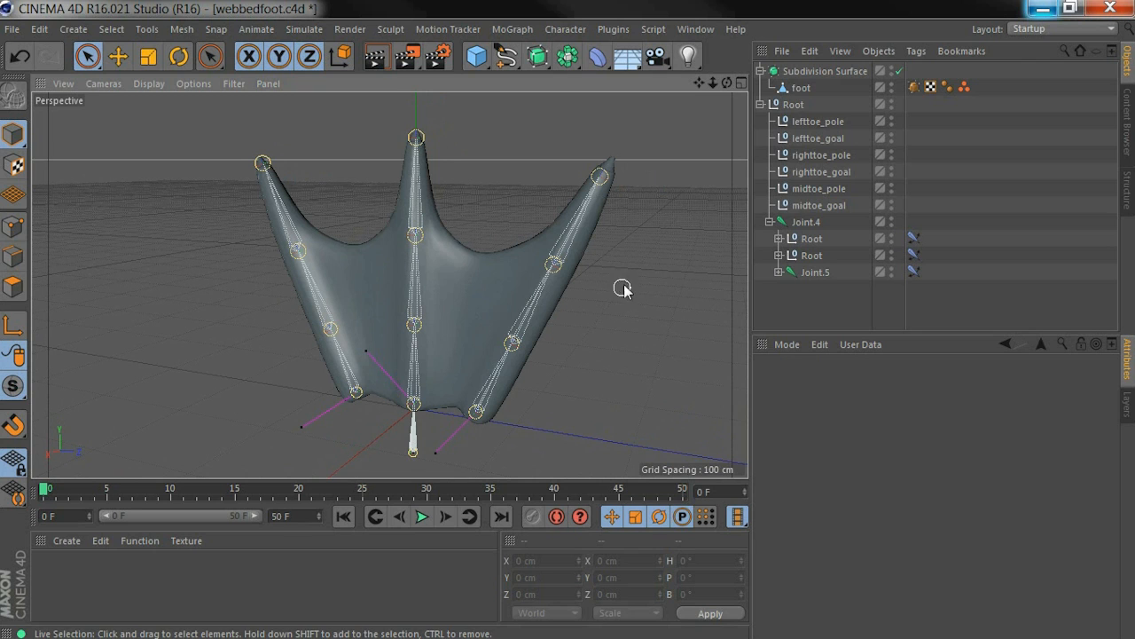
Step: Disable the Subdivision Surface and show the foot mesh's stored point selection on the webbing in point mode
left_click(900, 71)
left_click(820, 88)
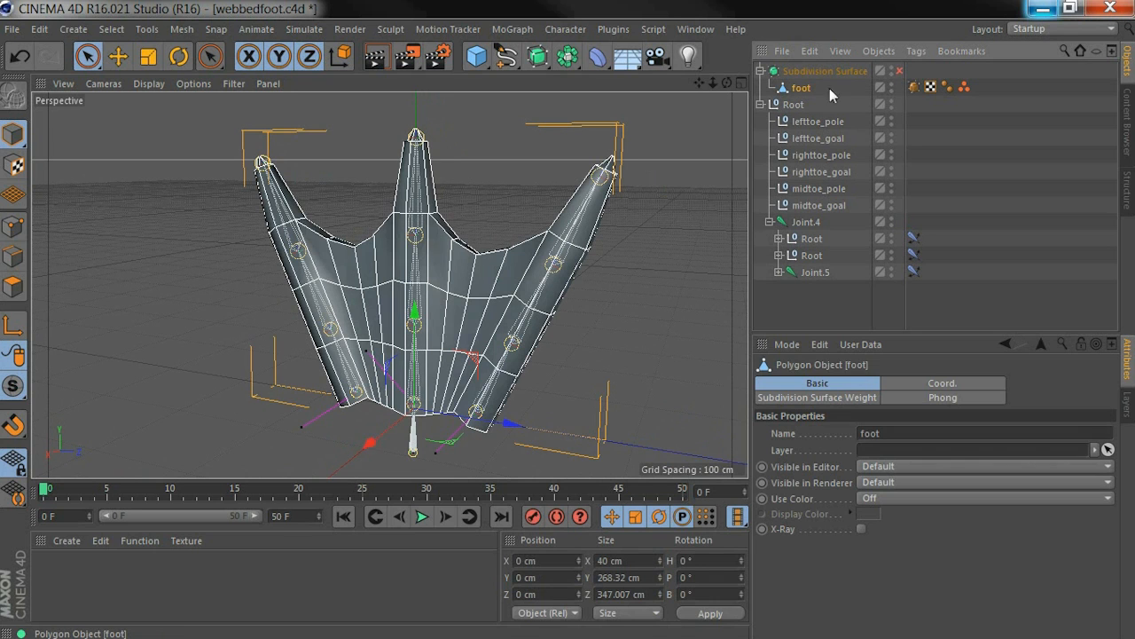
left_click(965, 87)
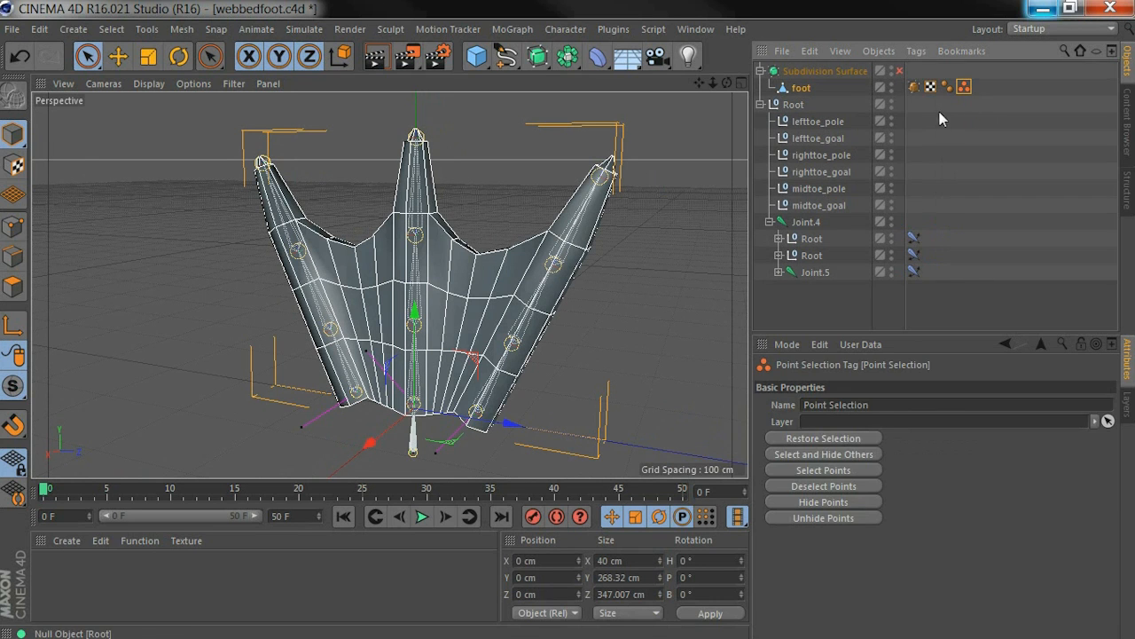
left_click(14, 226)
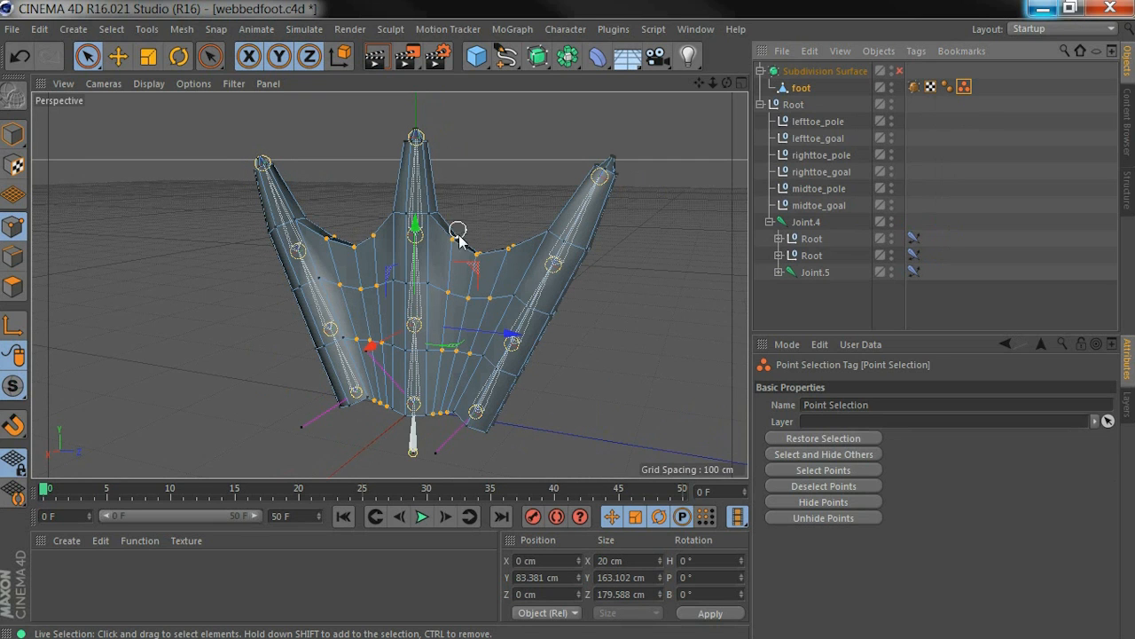
left_click_drag(477, 246, 522, 251, "alt")
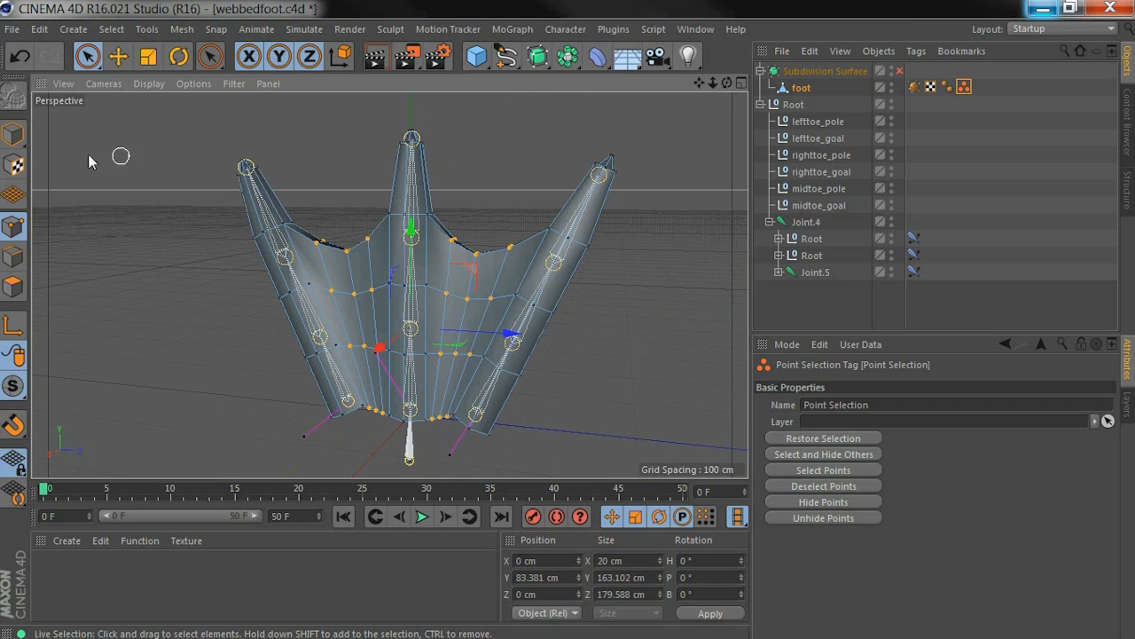
Step: Bind the foot mesh to Joint.4 and all of its child joints in model mode, adding a skin and joint weights
left_click(13, 134)
left_click(117, 62)
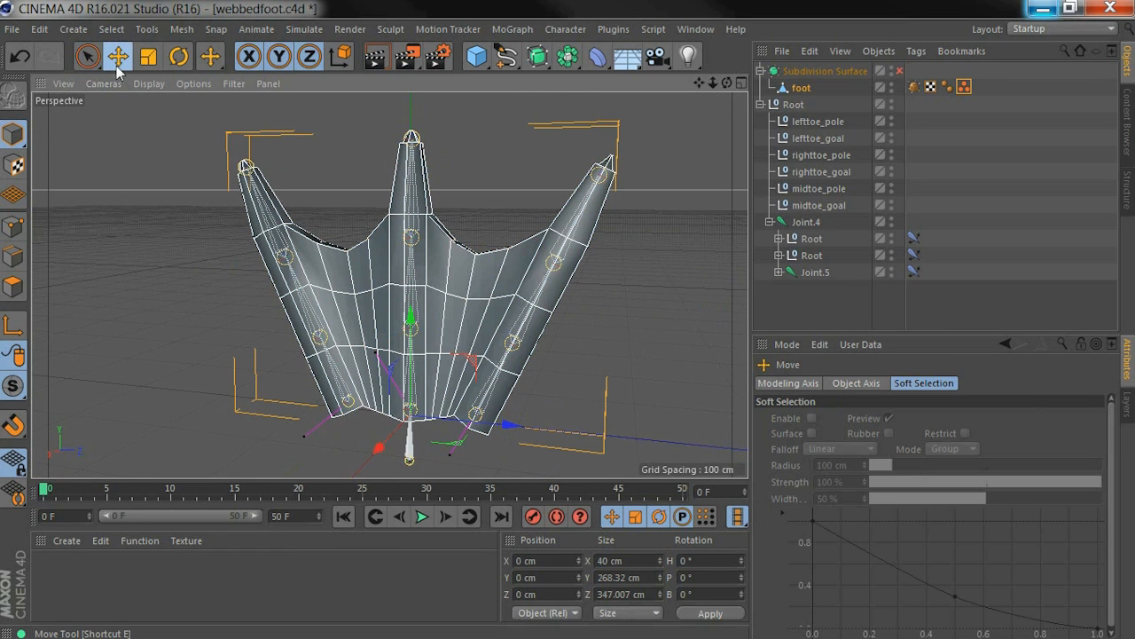
left_click(810, 222)
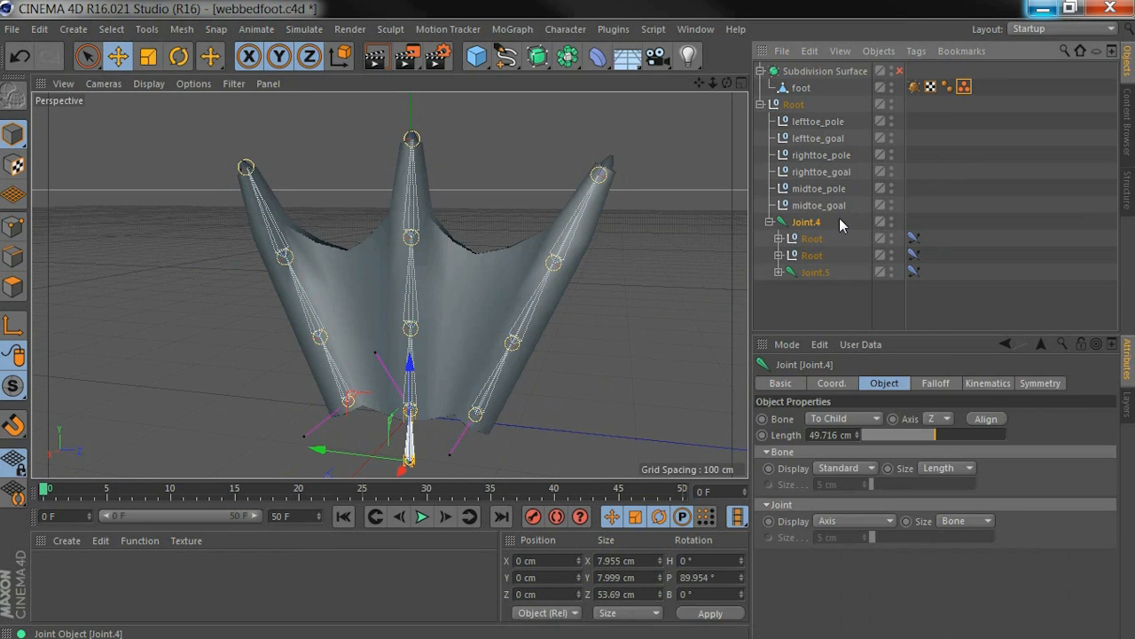
right_click(798, 221)
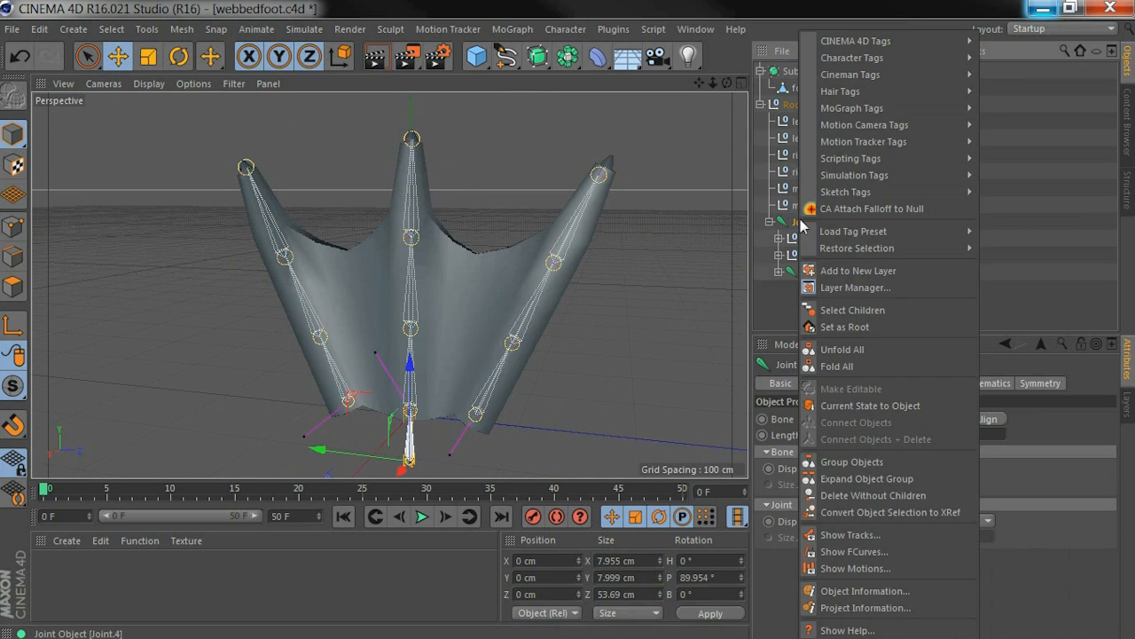
left_click(878, 314)
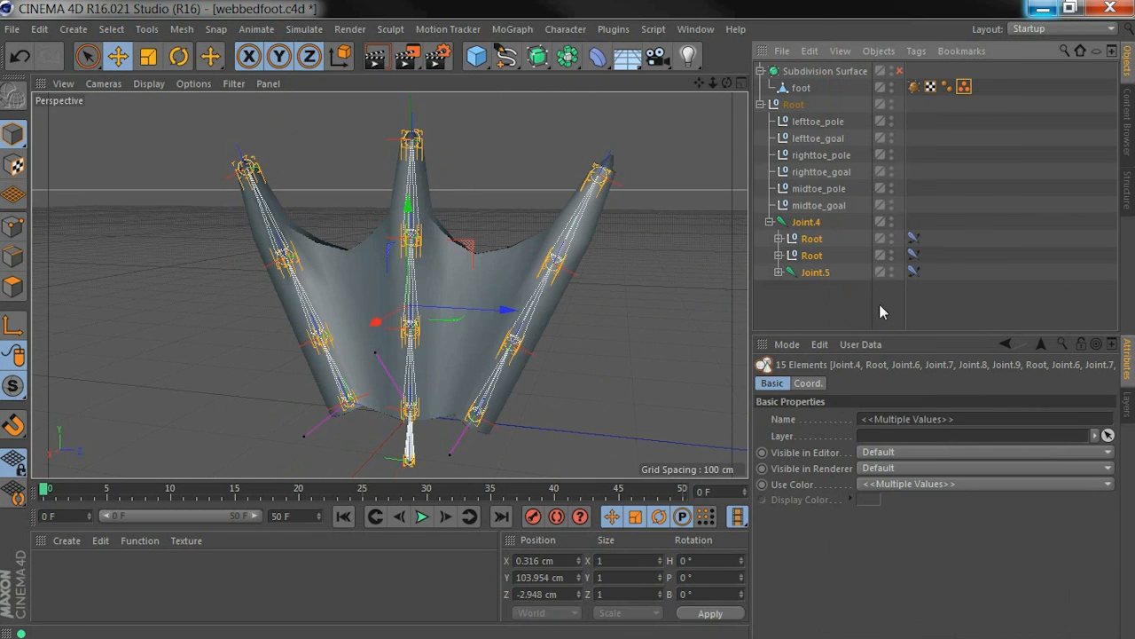
left_click(804, 89, "ctrl")
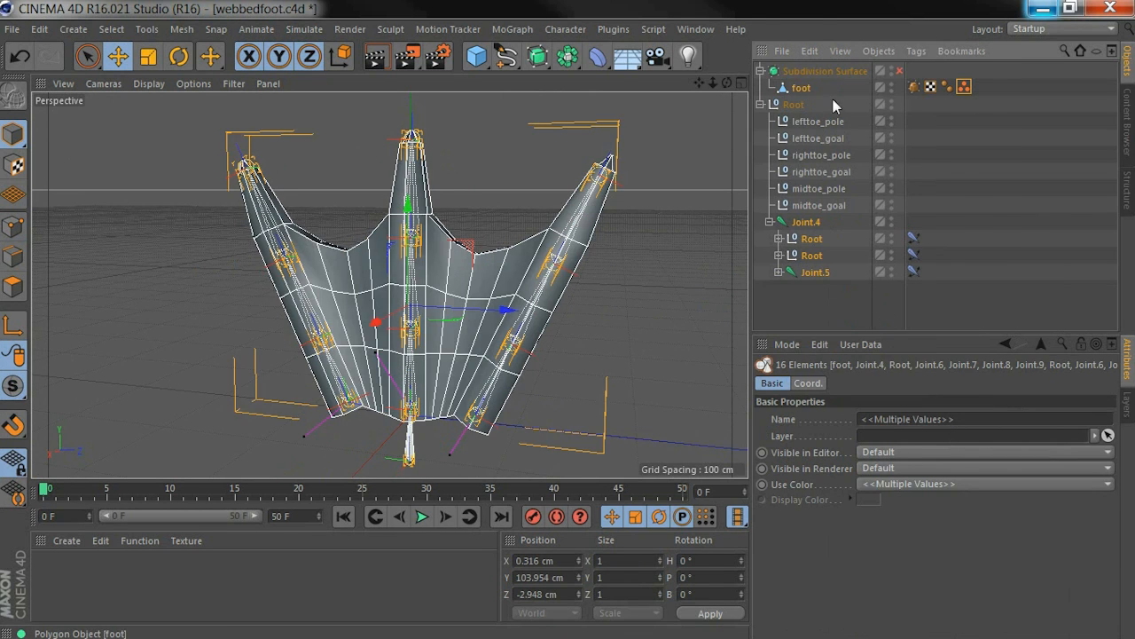
left_click(519, 30)
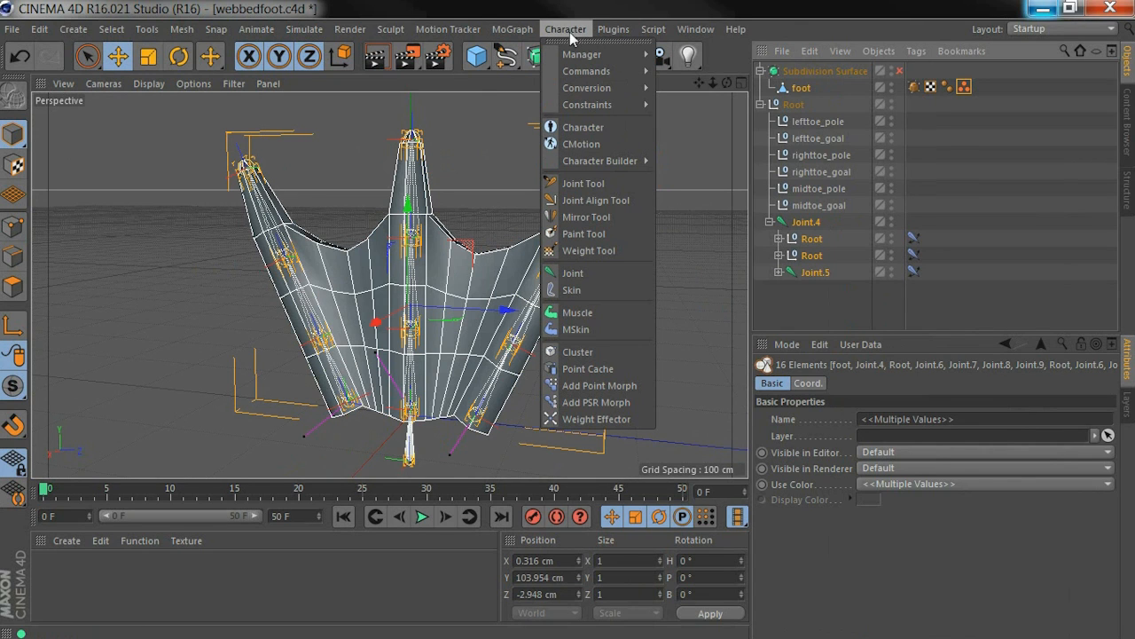
mouse_move(585, 71)
left_click(699, 93)
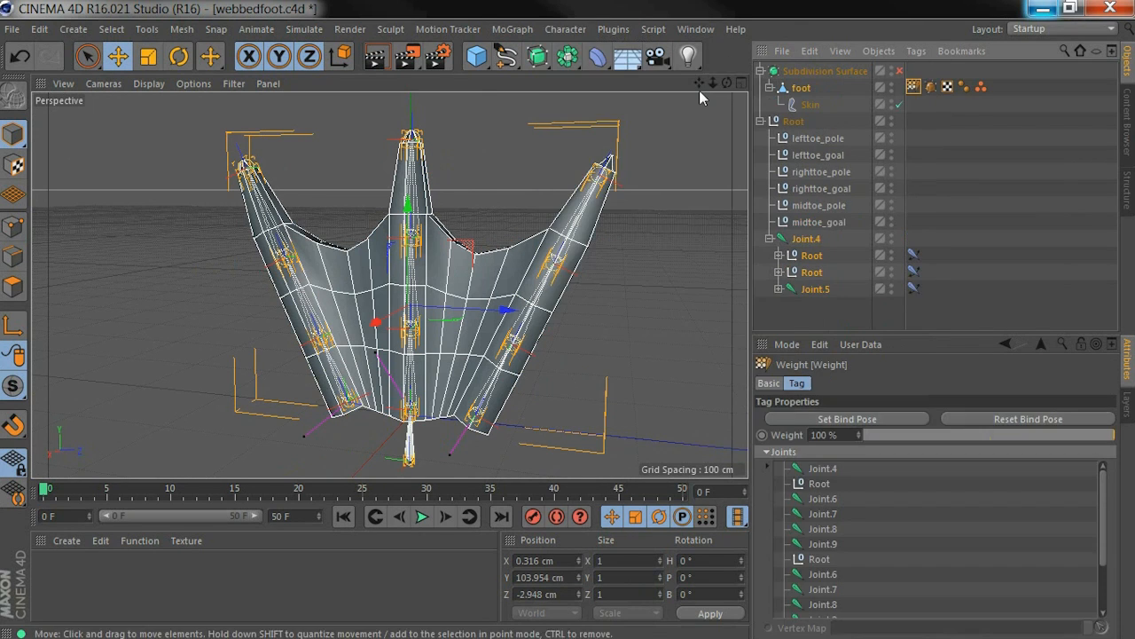
Step: Move the righttoe_goal null to about Y 224 cm, Z 128 cm to bend the toe, and examine the webbing from several angles
left_click(814, 189)
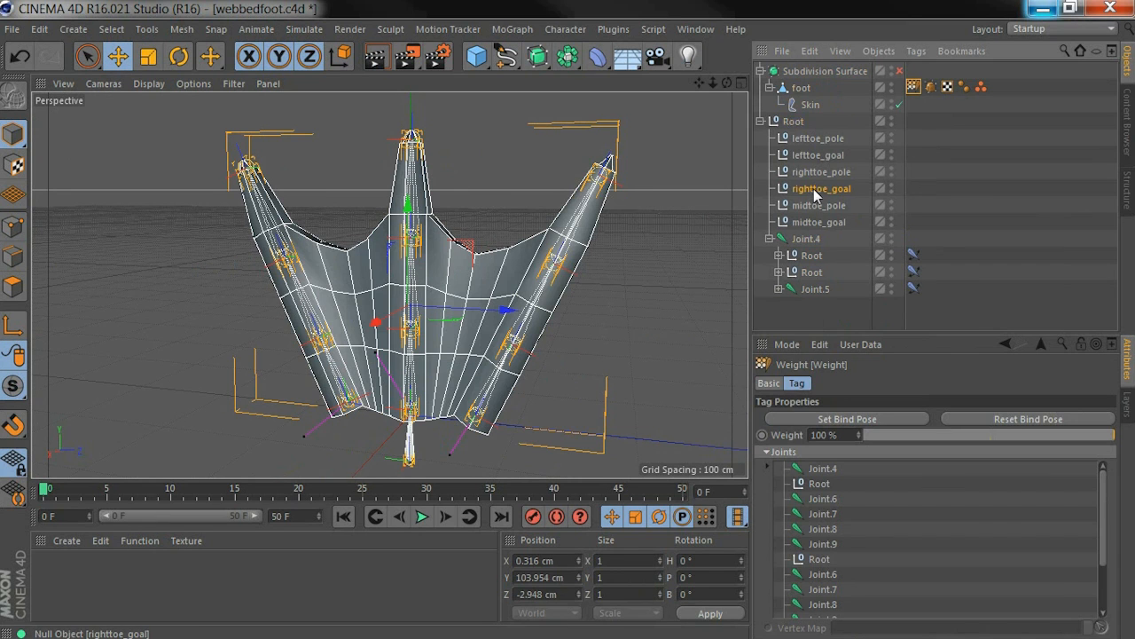
middle_click_drag(557, 215, 519, 255, "alt")
left_click_drag(543, 116, 494, 223)
left_click_drag(365, 317, 457, 219, "alt")
left_click_drag(411, 334, 499, 247, "alt")
left_click_drag(499, 343, 538, 311, "alt")
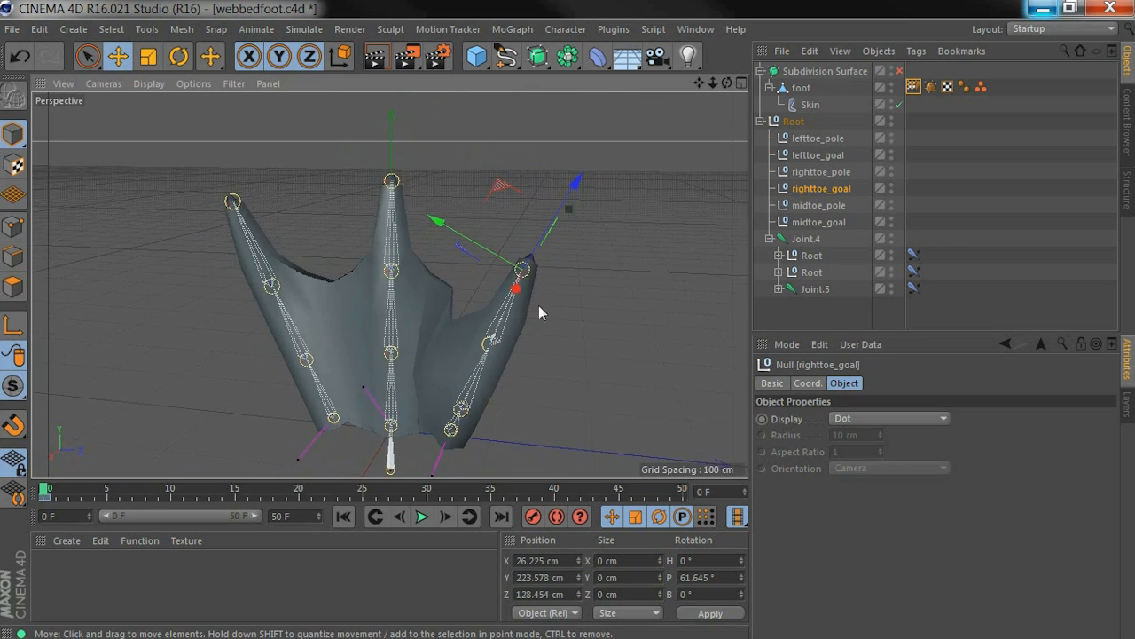
Step: Add a CA Membrane Deformer under the foot mesh, placed after Skin, and assign the foot's Point Selection tag as its point selection
left_click(803, 89)
left_click(514, 29)
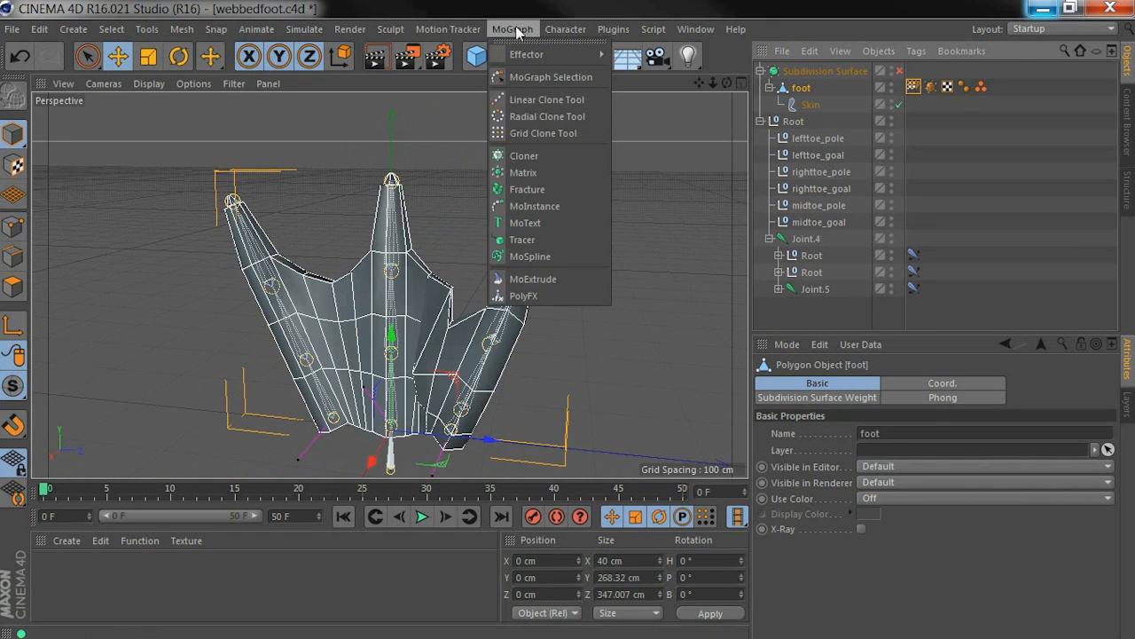
mouse_move(590, 30)
left_click(663, 128)
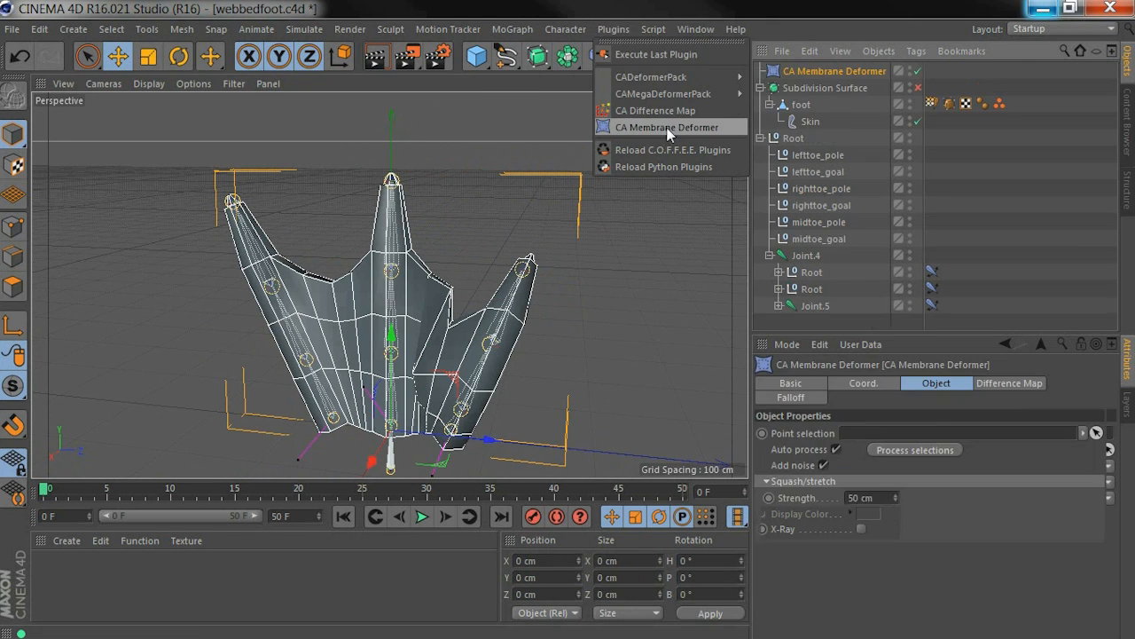
left_click_drag(810, 75, 806, 122)
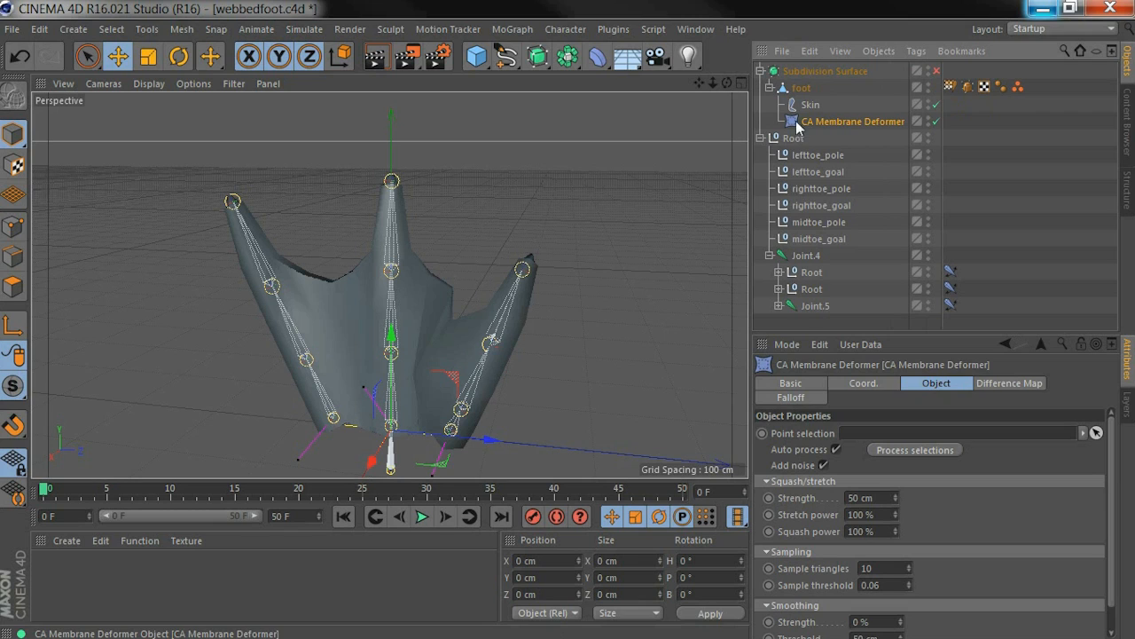
left_click_drag(1019, 87, 862, 439)
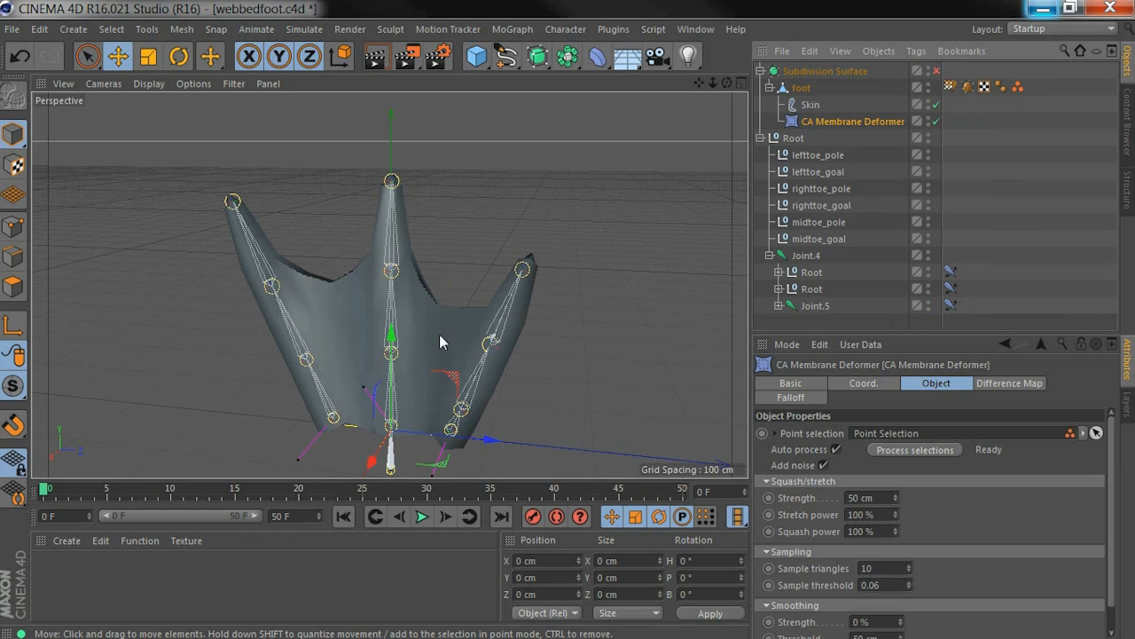
Step: Move the righttoe_goal null outward to about Y 286 cm, Z 175 cm to stretch the webbing between the toes
left_click(834, 209)
left_click_drag(456, 306, 486, 347, "alt")
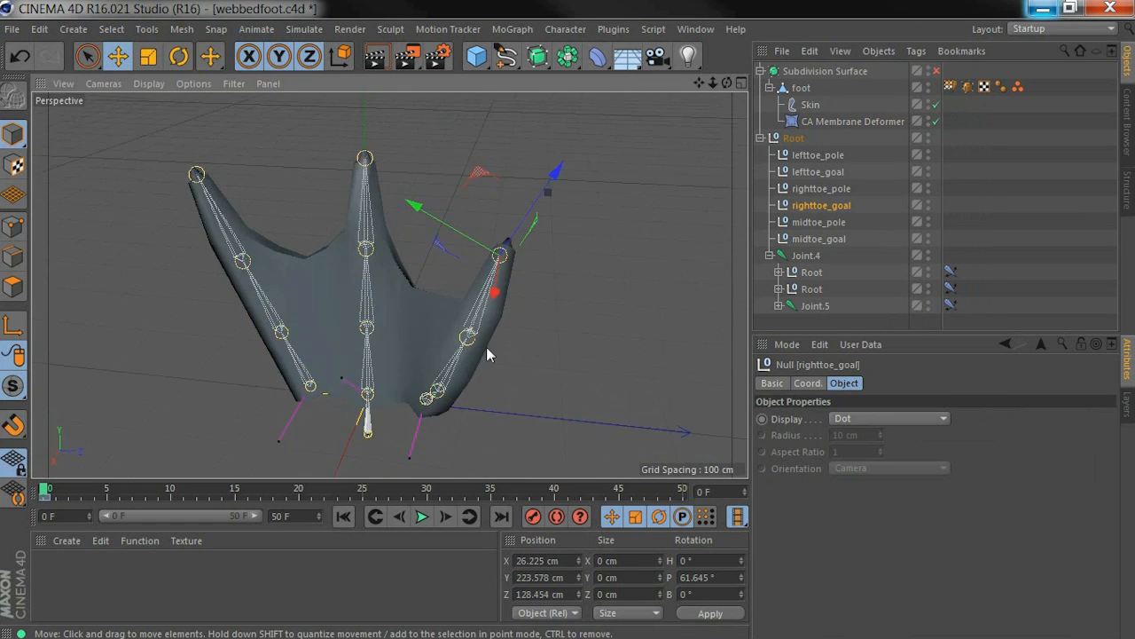
left_click_drag(475, 175, 540, 104)
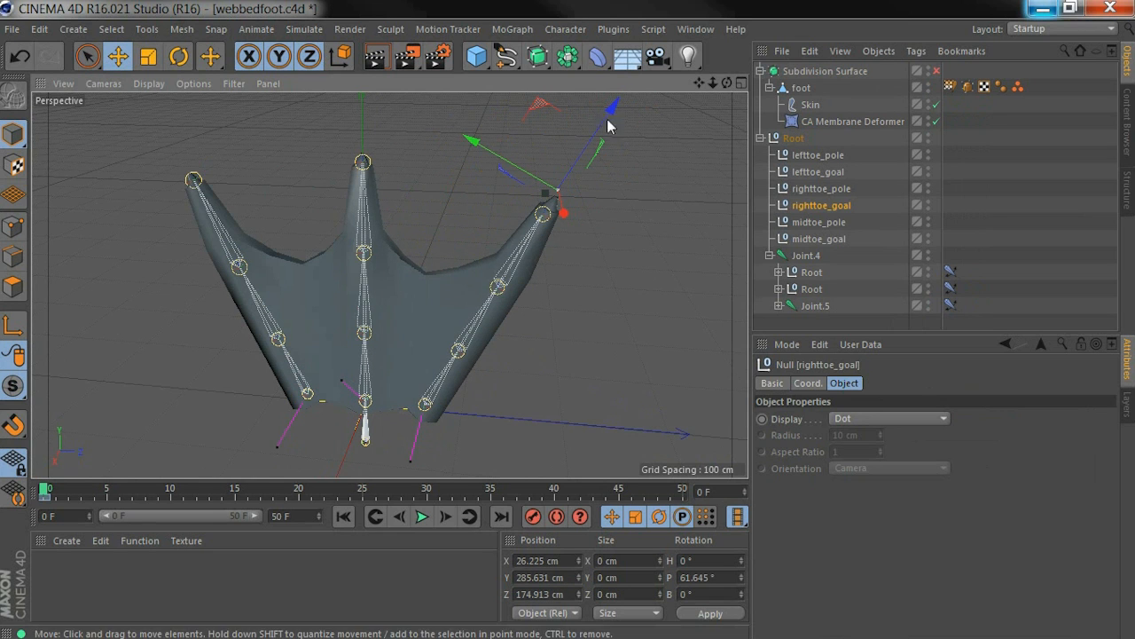
Step: Enable the Subdivision Surface and pull the righttoe_goal null far outward to about Y 254 cm, Z 359 cm
left_click(937, 72)
left_click_drag(489, 296, 481, 205, "alt")
left_click_drag(541, 124, 763, 150)
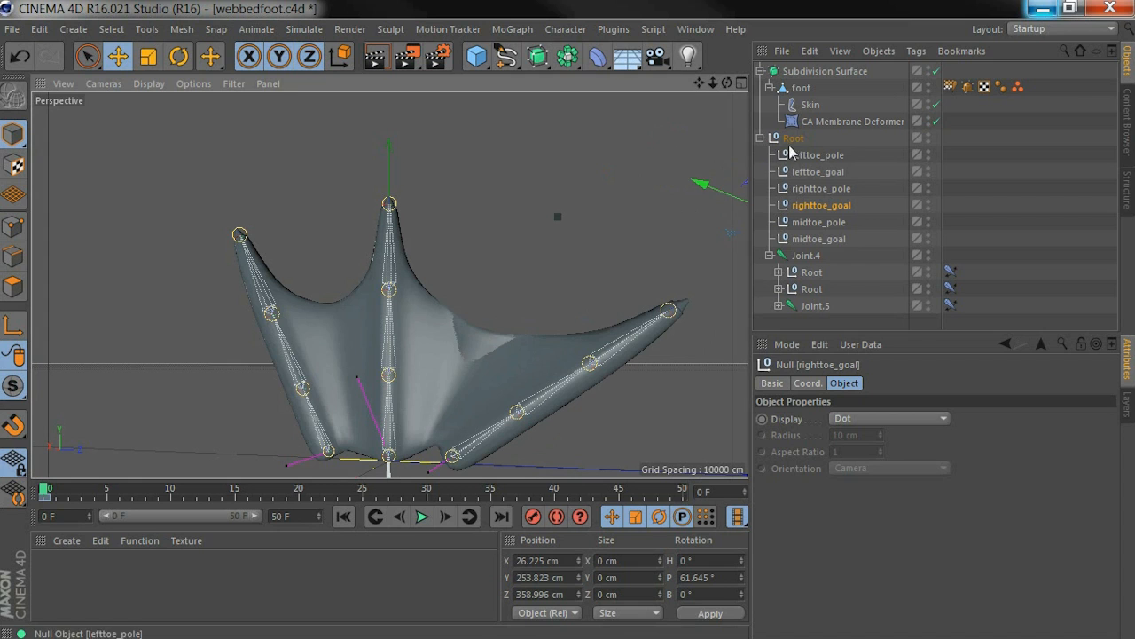
Step: Set the CA Membrane Deformer's squash/stretch strength to 31 cm and inspect the stretched webbing
left_click(825, 122)
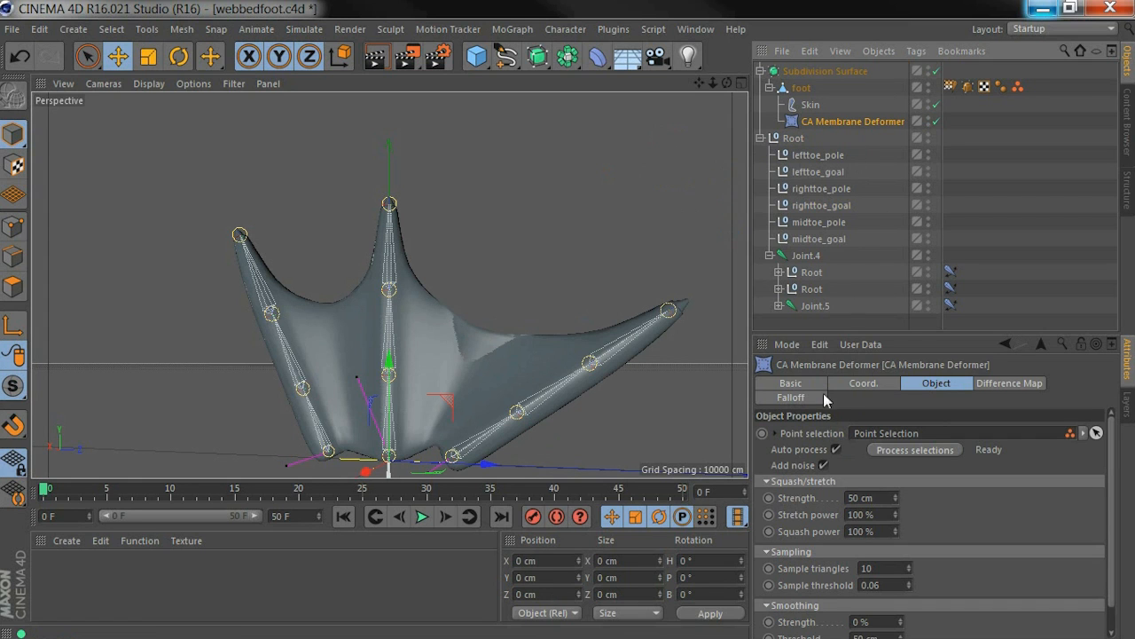
left_click_drag(895, 499, 895, 519)
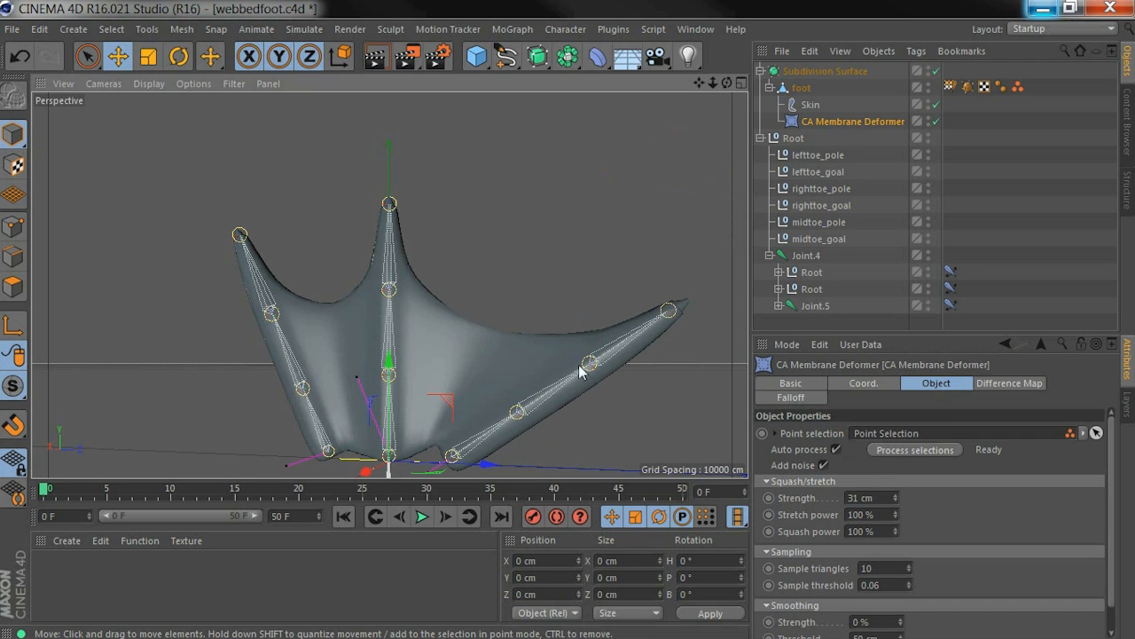
middle_click_drag(583, 367, 466, 372, "alt")
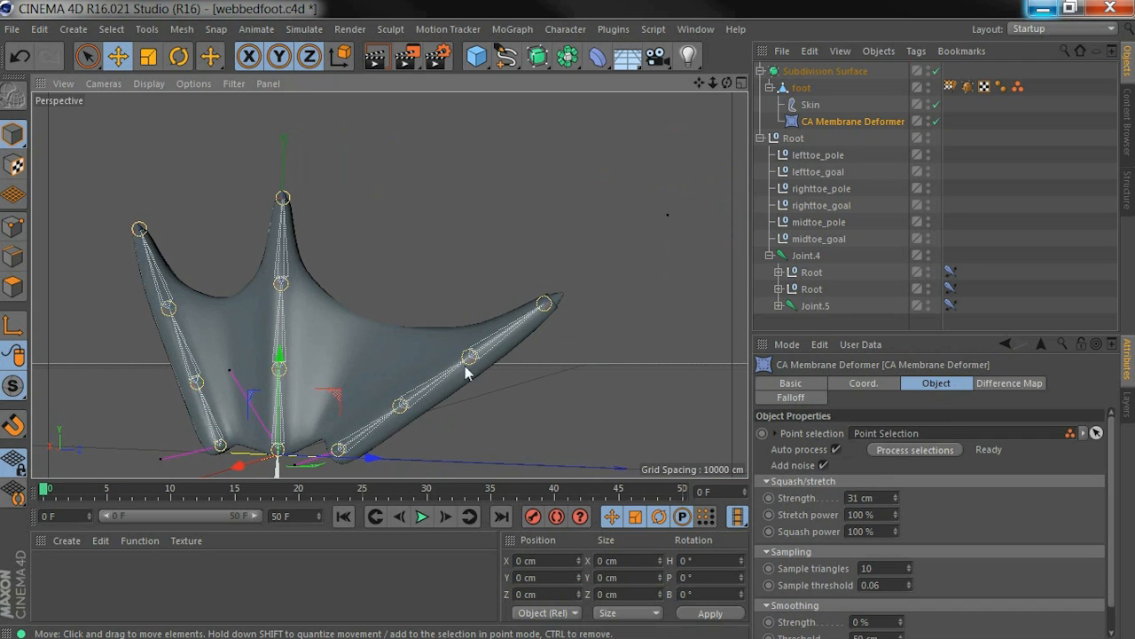
Step: Move the righttoe_goal null back toward the middle toe, and show the CA Membrane Deformer's object settings again
left_click(829, 206)
left_click_drag(625, 149, 431, 249)
left_click(827, 121)
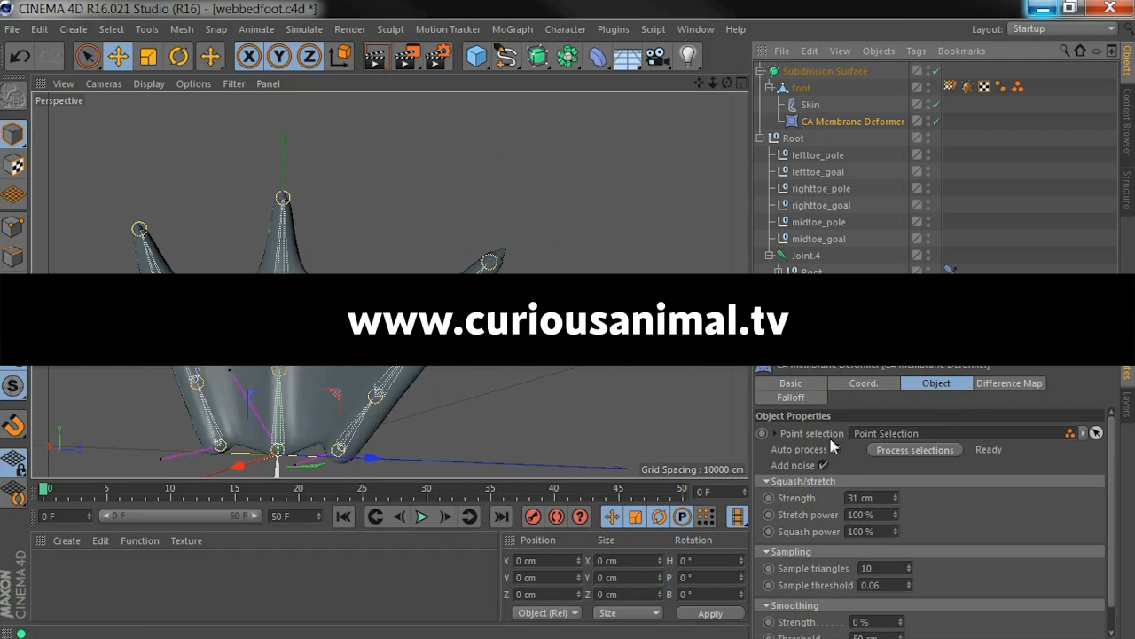